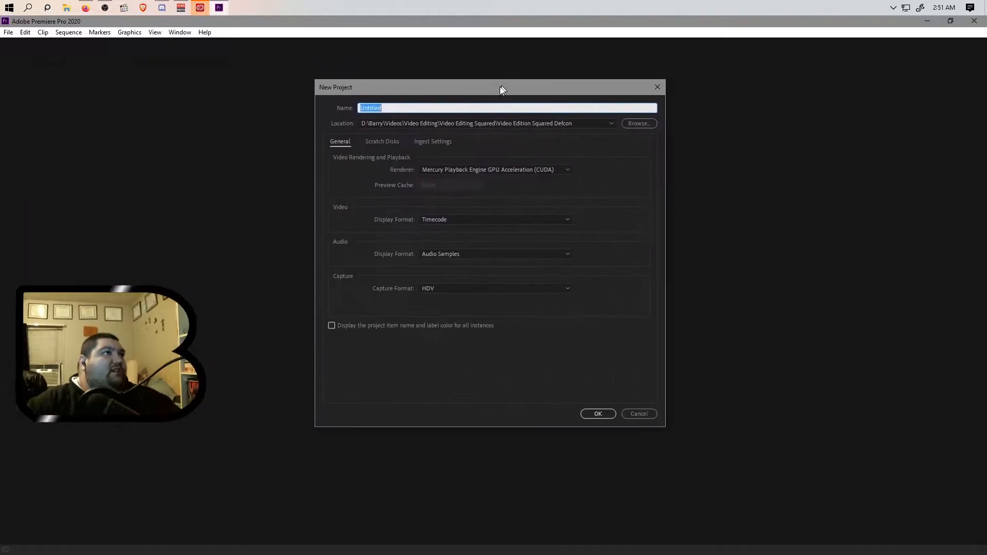
pyautogui.click(67, 8)
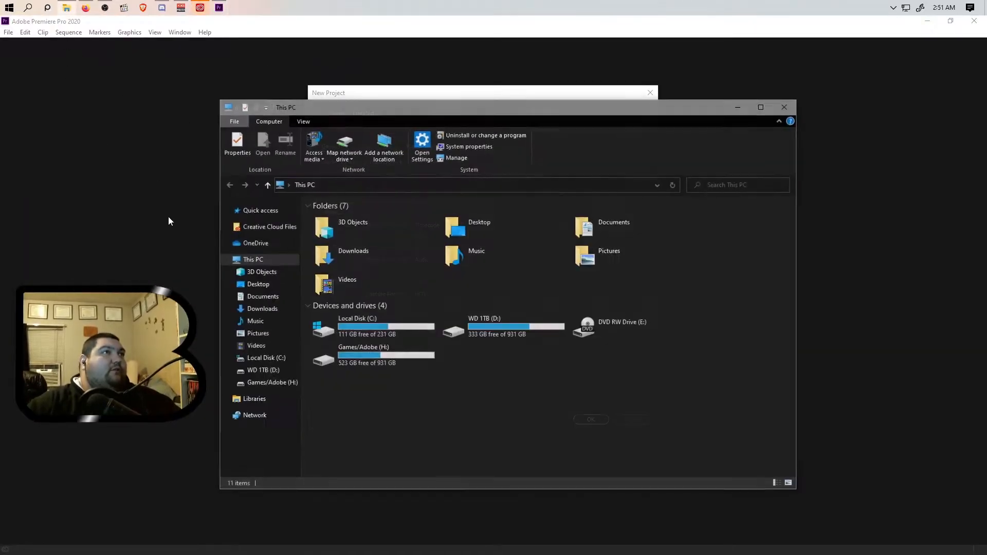
pyautogui.doubleClick(377, 285)
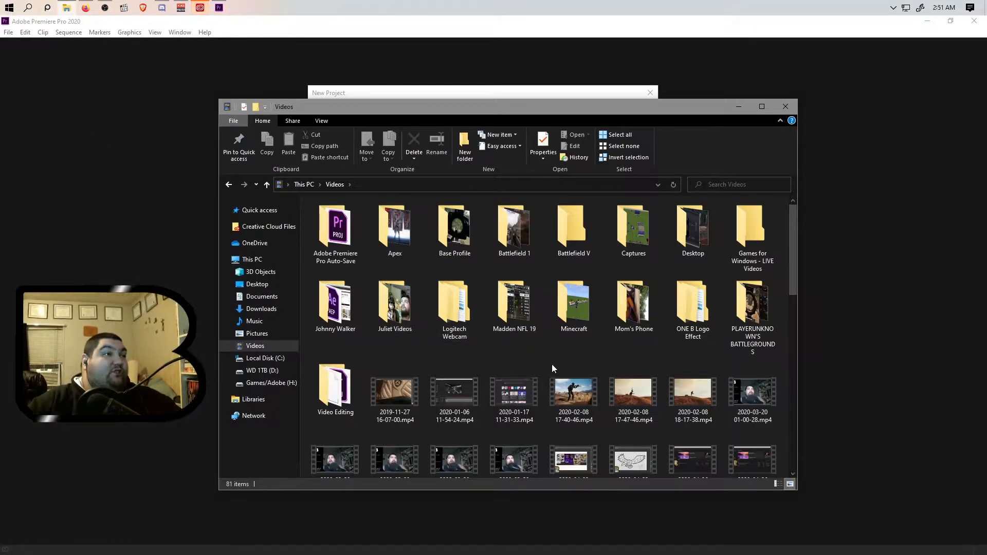
pyautogui.scroll(-3, 618, 411)
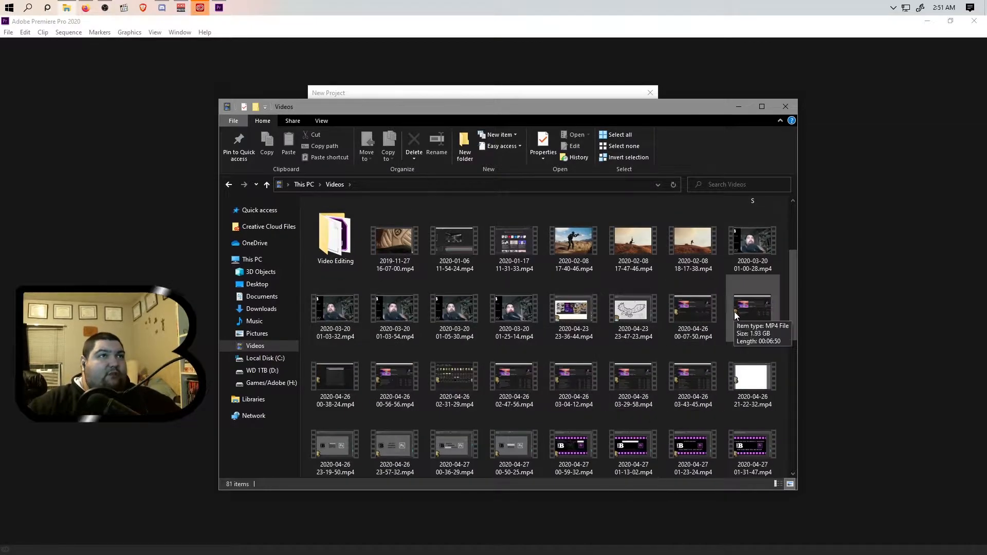
pyautogui.click(756, 309)
pyautogui.doubleClick(755, 307)
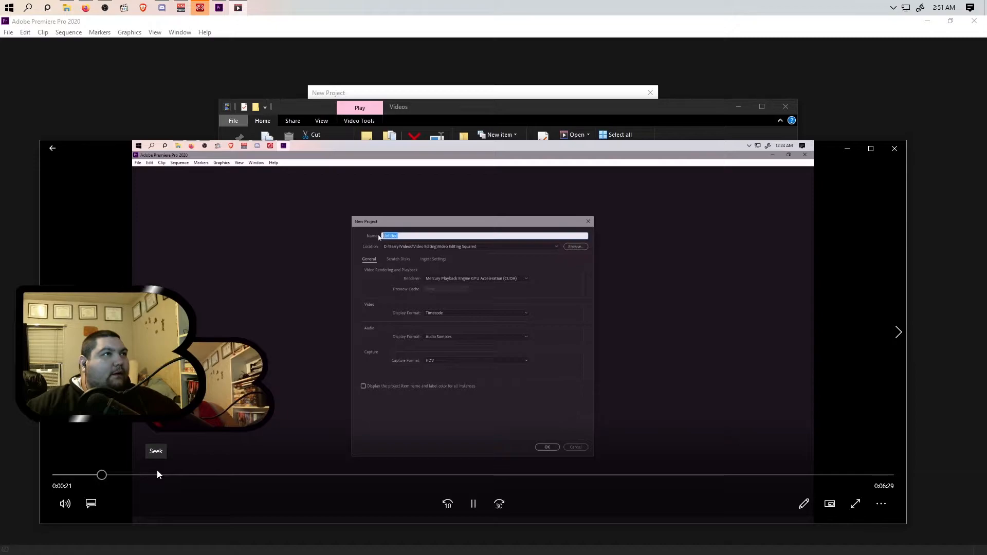
# Step: Skim through the first minute and a half of the recording to check its content, and close the player
pyautogui.click(121, 474)
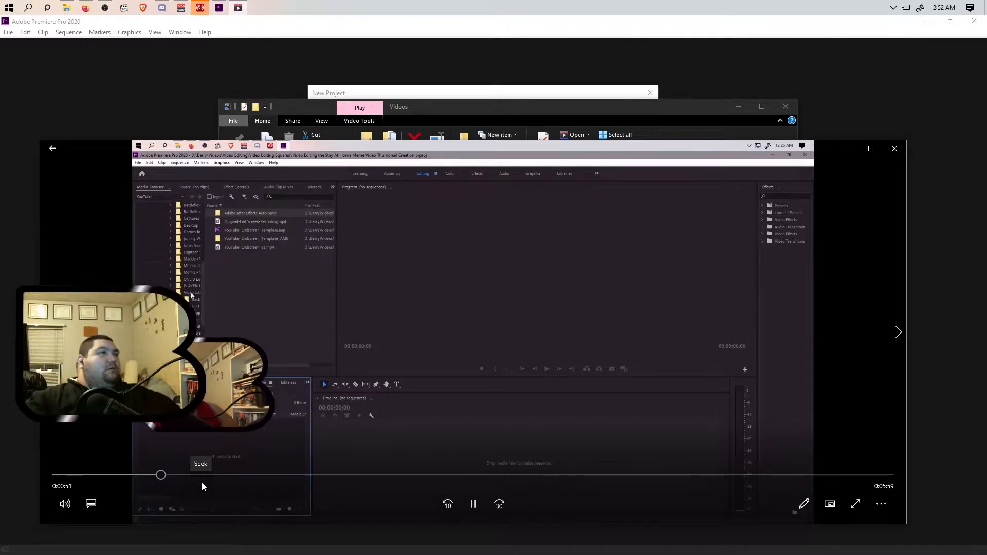
pyautogui.click(200, 475)
pyautogui.click(241, 474)
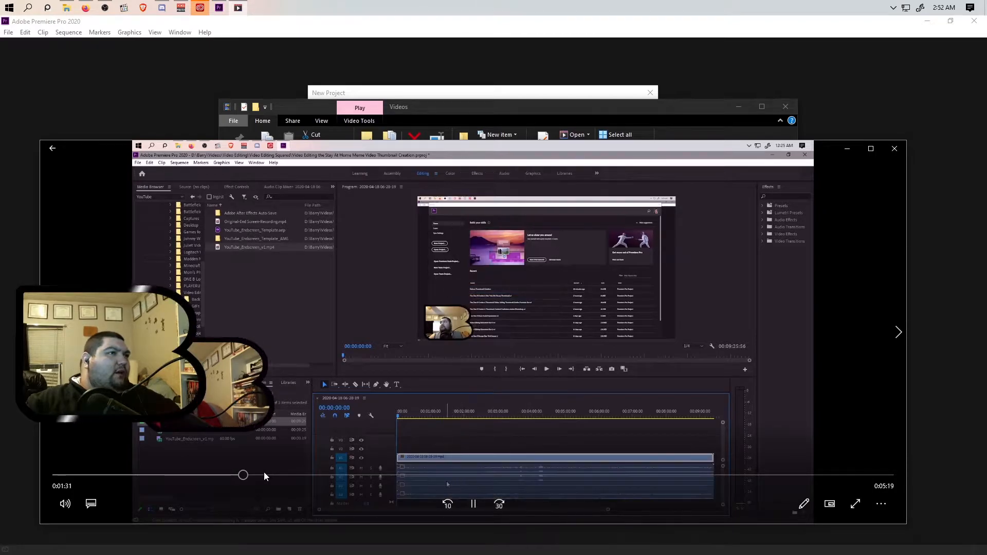
pyautogui.click(233, 474)
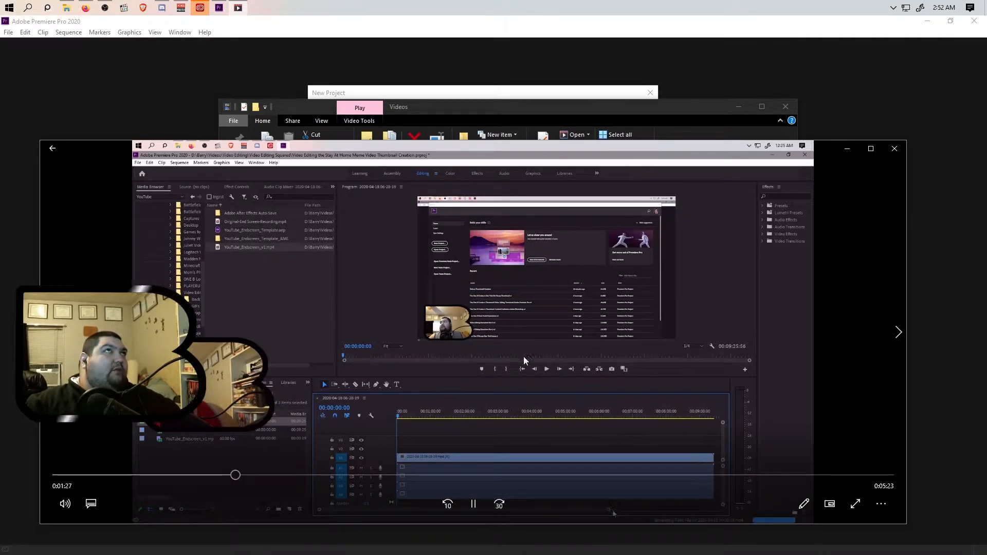
pyautogui.click(895, 148)
# Step: Set the new project's location to a new folder "Video Editing Squared Stay Home Meme" inside Video Editing Squared
pyautogui.click(532, 91)
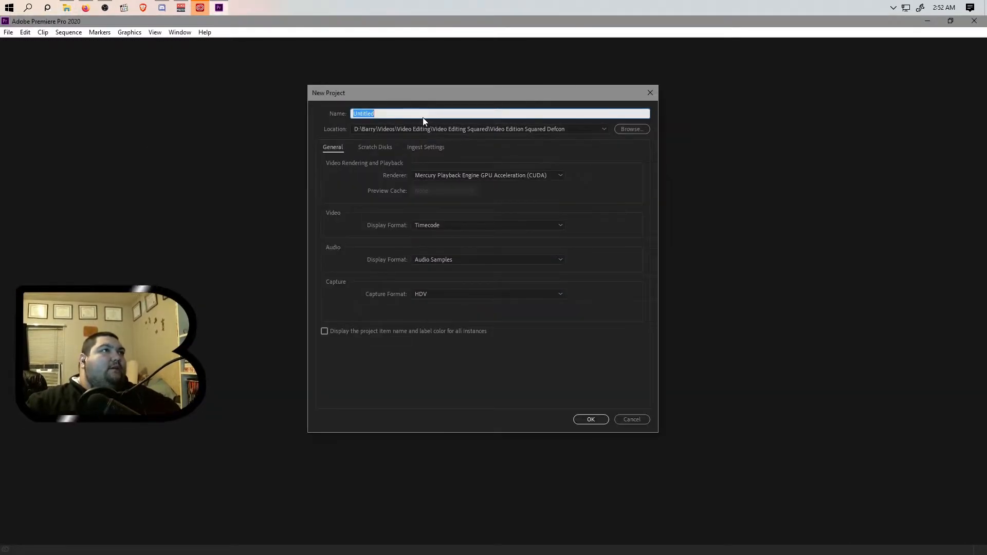
pyautogui.click(624, 130)
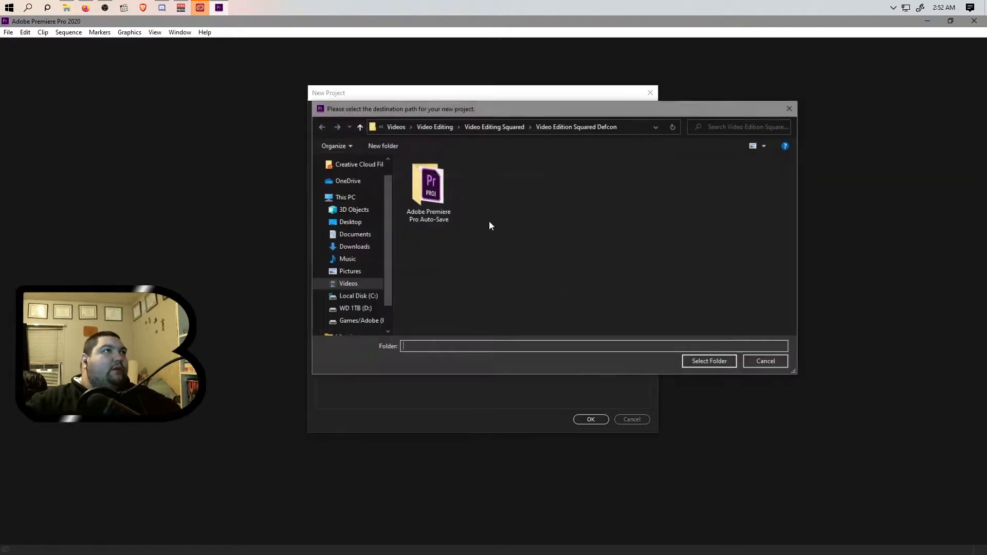
pyautogui.click(501, 126)
pyautogui.click(380, 147)
pyautogui.write('Video Editing Sqwuared Stay Hom')
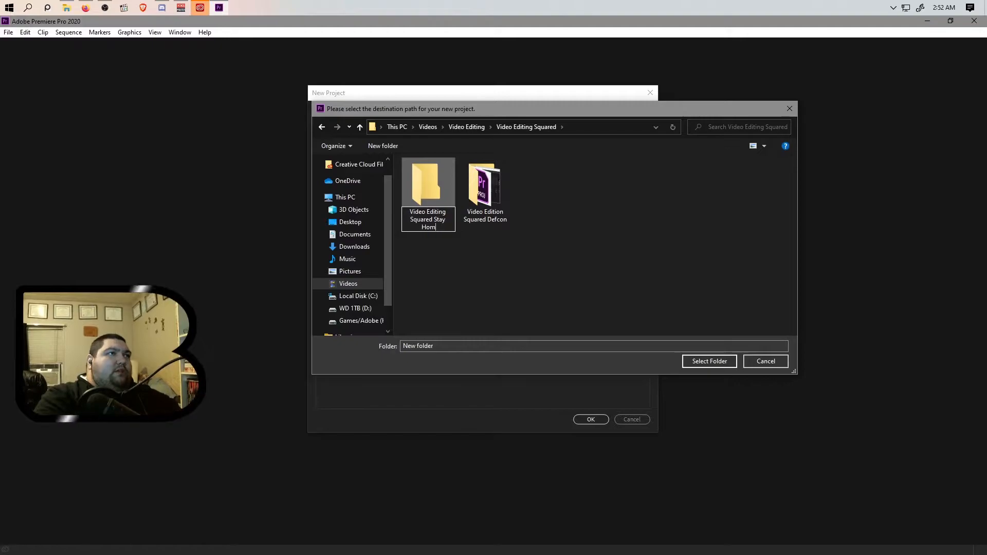
pyautogui.write('eHome Meme')
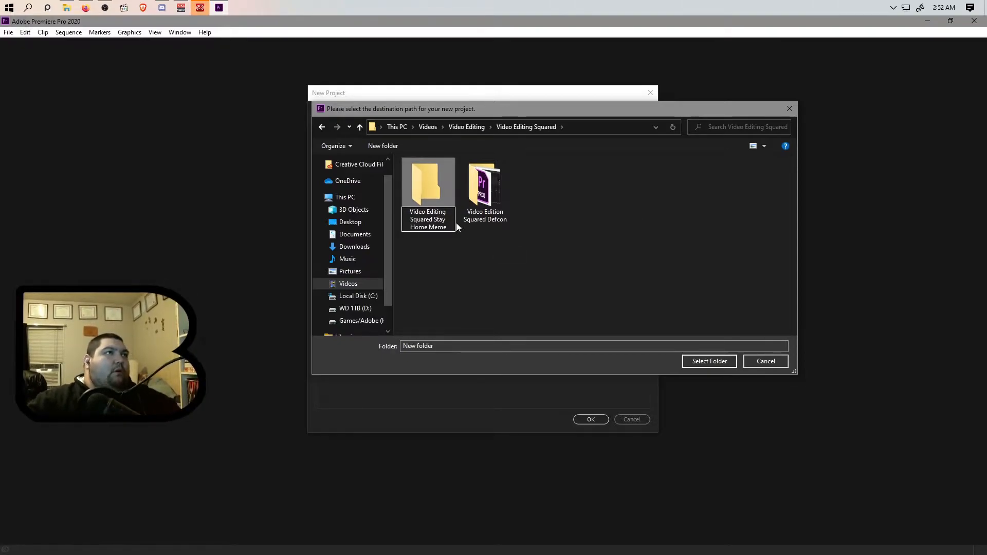
pyautogui.click(433, 192)
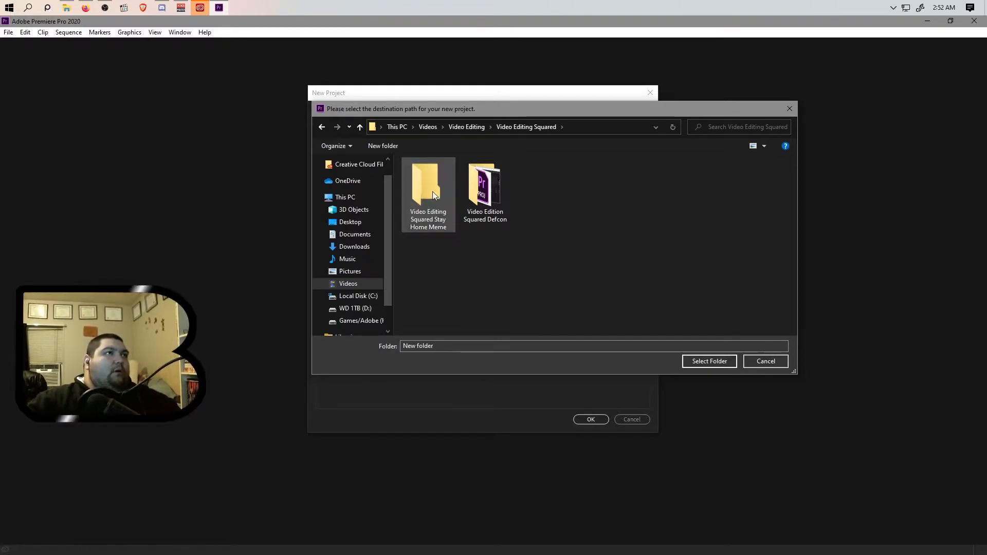
pyautogui.click(710, 361)
# Step: Name the project "Video Editing Squared Stay Home Meme - v1" and create it
pyautogui.click(392, 113)
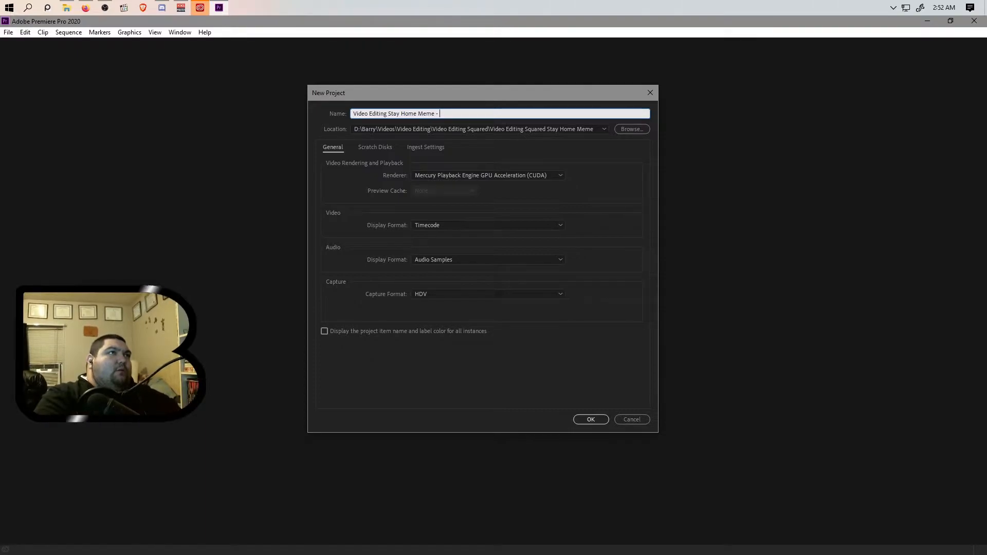
pyautogui.click(388, 113)
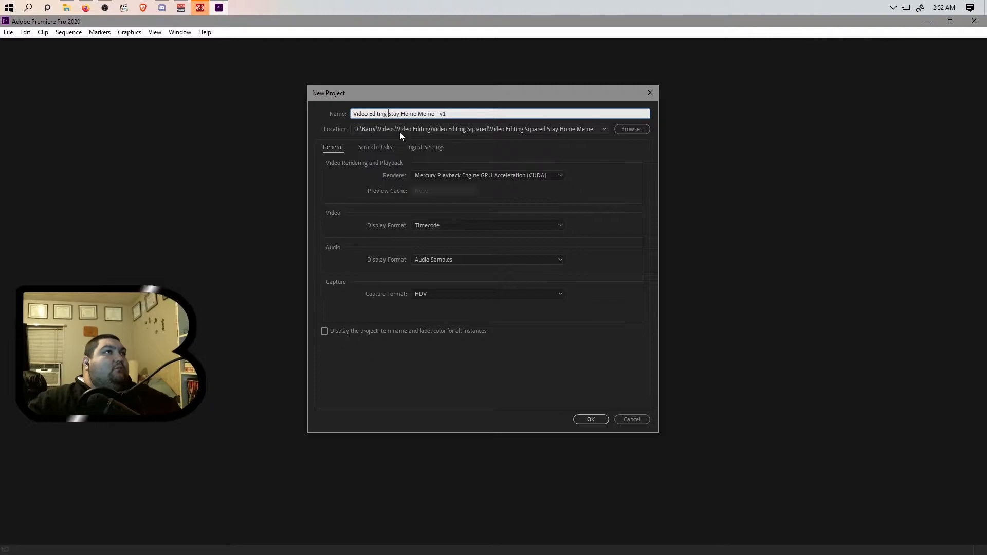
pyautogui.write('Squared')
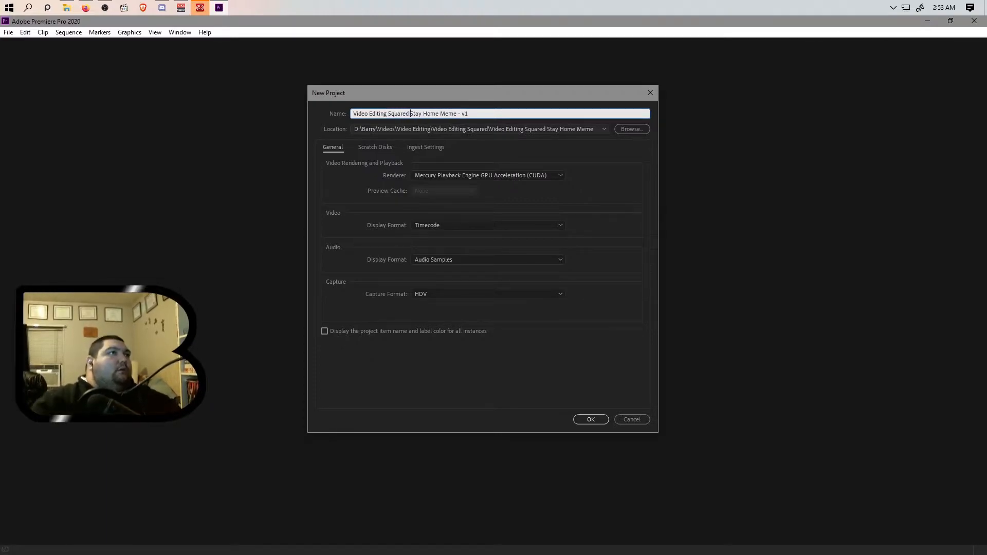
pyautogui.click(499, 116)
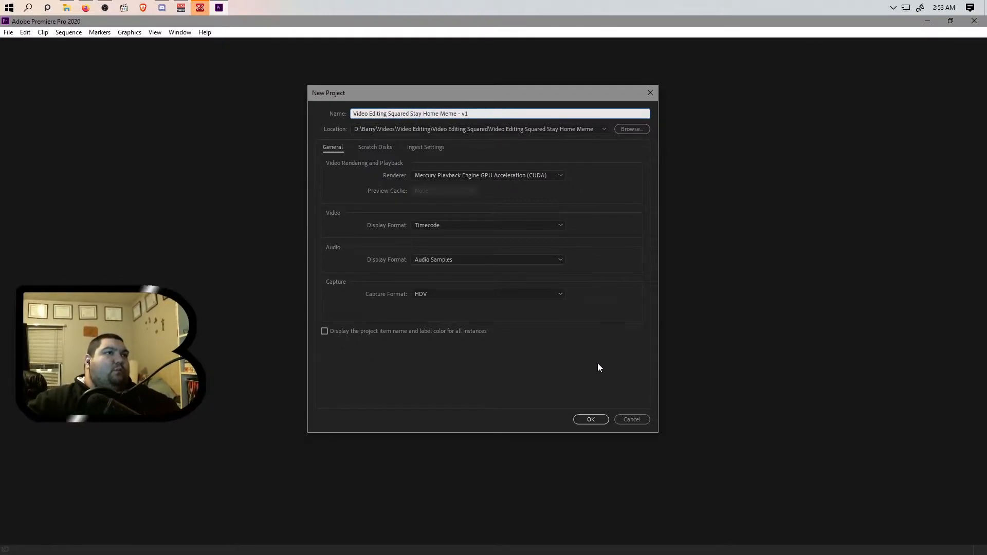
pyautogui.click(596, 419)
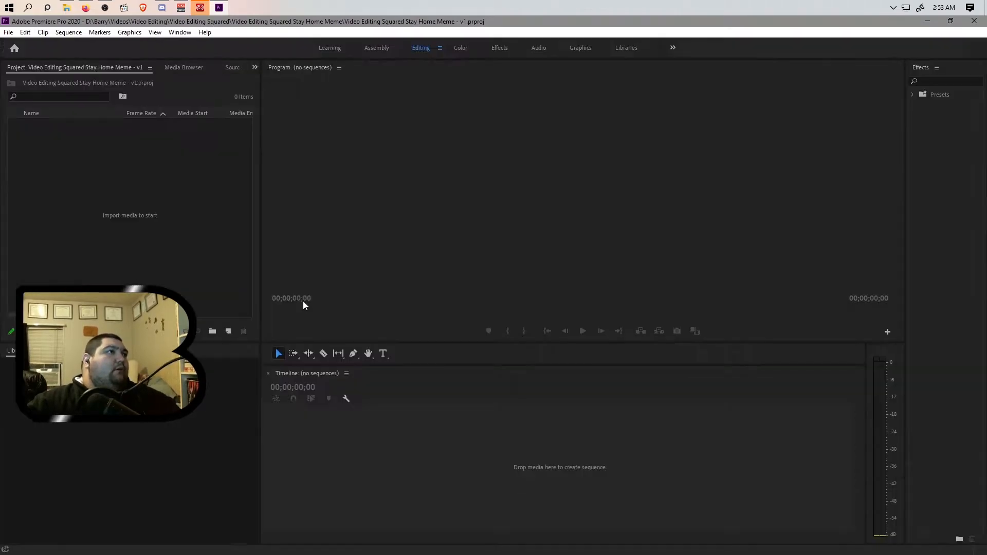
pyautogui.moveTo(66, 67); pyautogui.dragTo(13, 342)
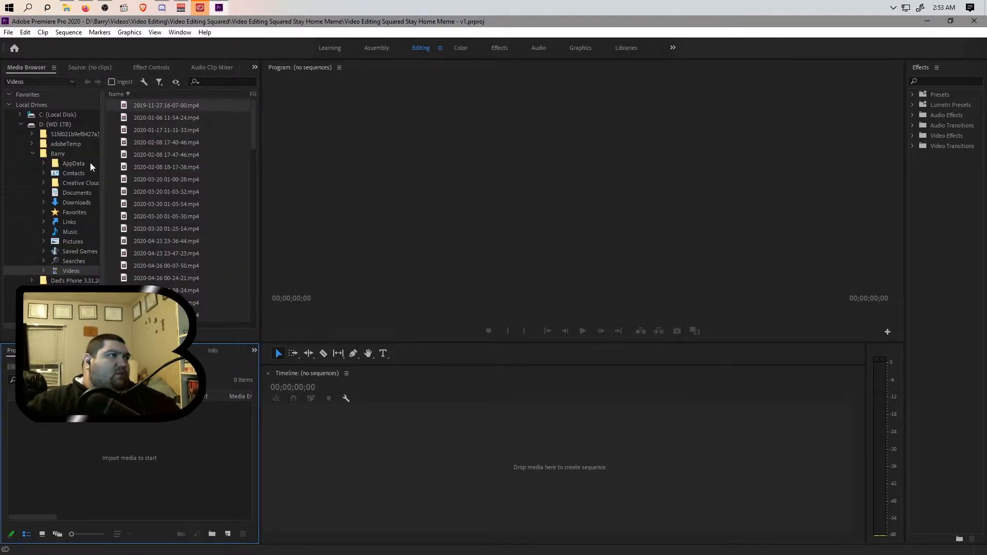
pyautogui.click(75, 270)
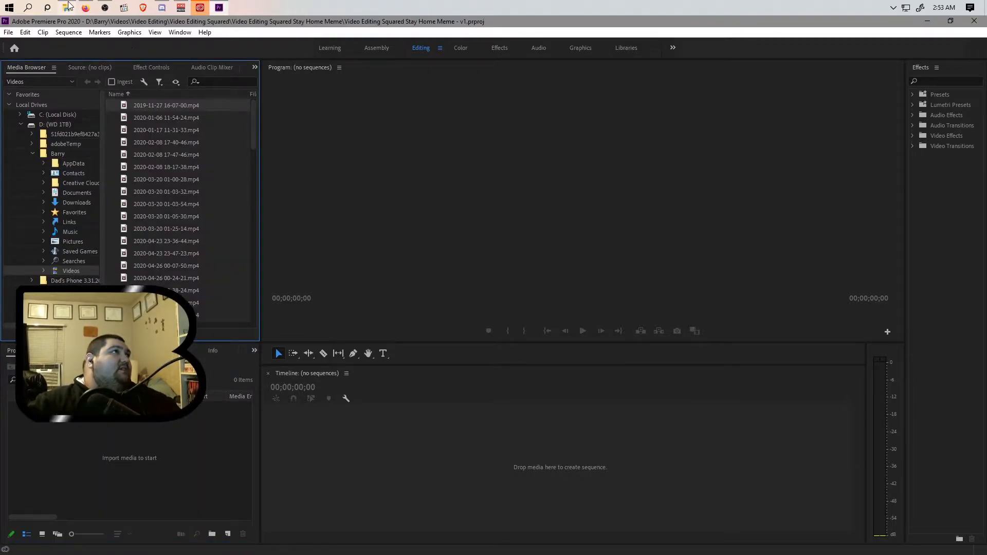
pyautogui.moveTo(69, 5)
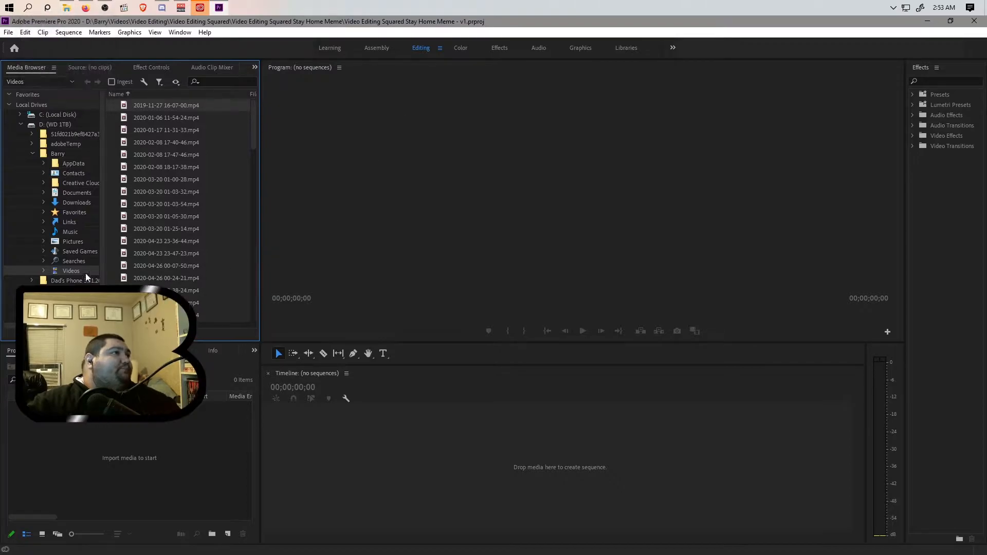
pyautogui.click(70, 11)
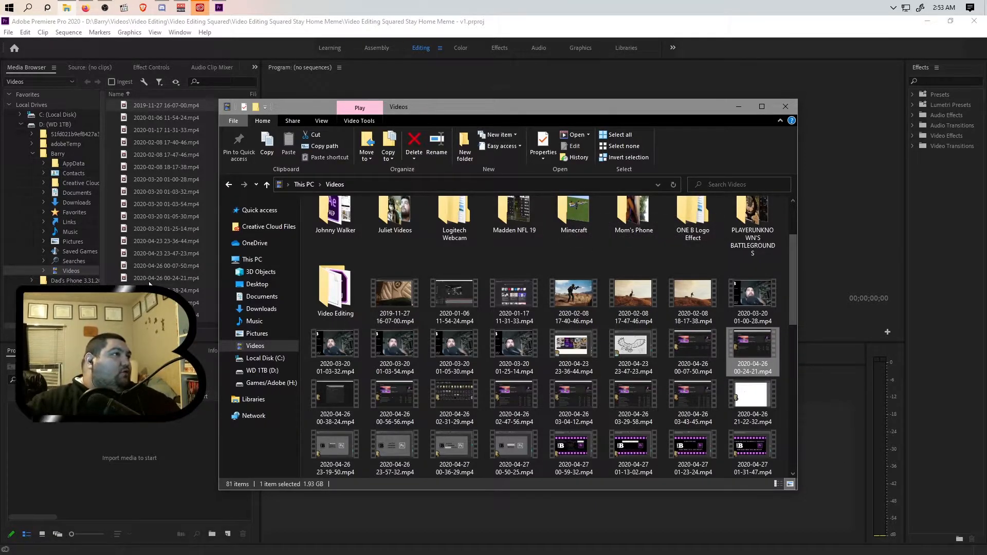
pyautogui.click(166, 278)
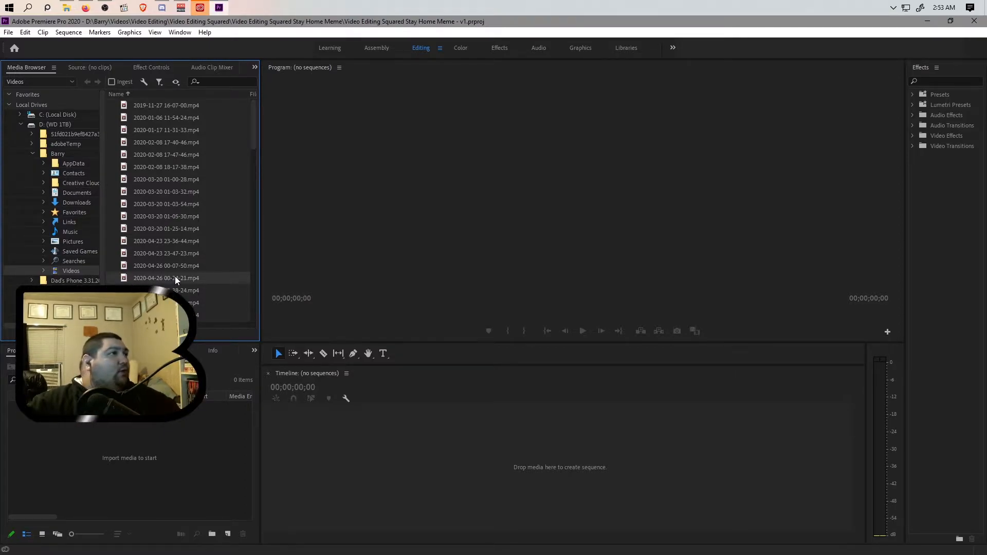
pyautogui.moveTo(112, 458); pyautogui.dragTo(111, 448)
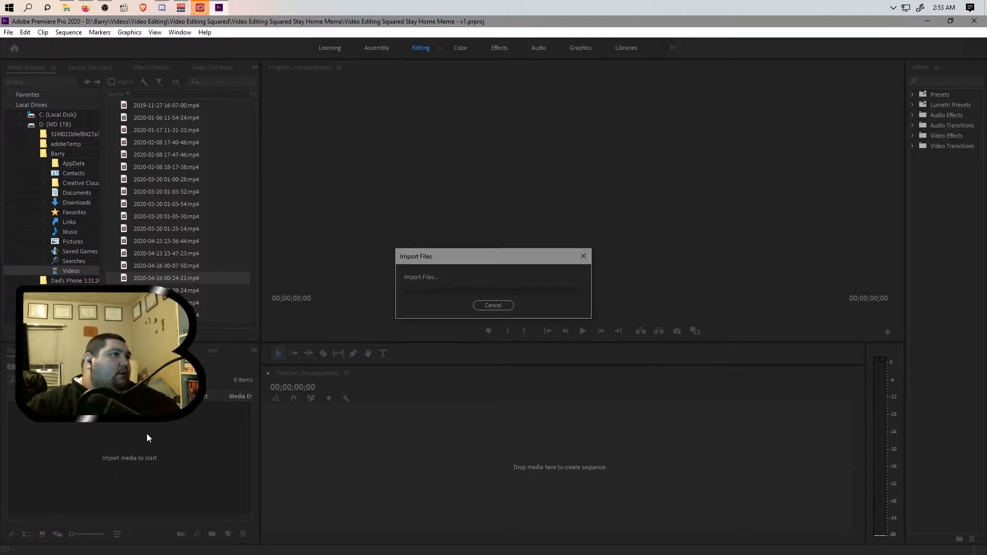
# Step: Import YouTube_Endscreen_v1.mp4 from the YouTube folder into the project
pyautogui.moveTo(254, 133); pyautogui.dragTo(273, 339)
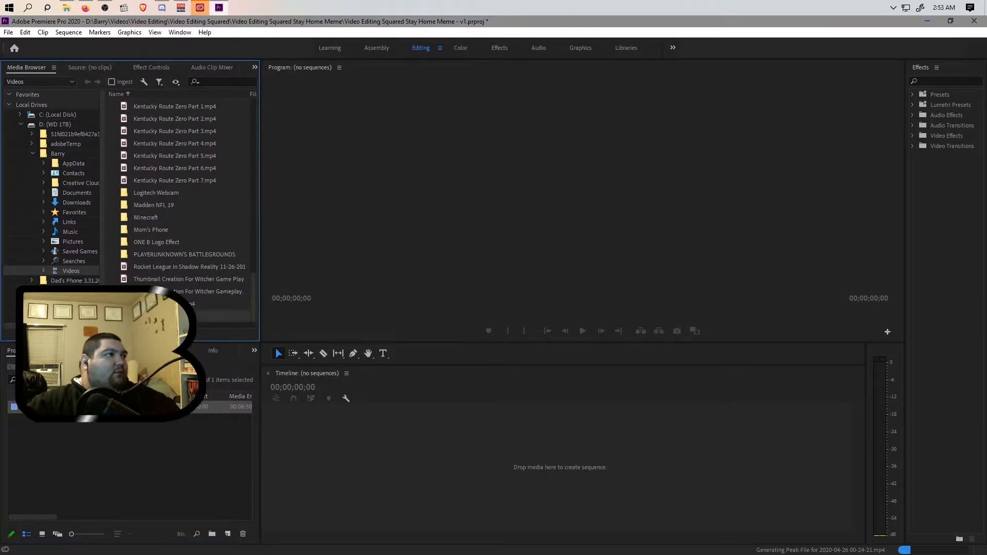
pyautogui.doubleClick(175, 242)
pyautogui.doubleClick(158, 194)
pyautogui.doubleClick(144, 104)
pyautogui.click(162, 154)
pyautogui.moveTo(93, 475); pyautogui.dragTo(101, 477)
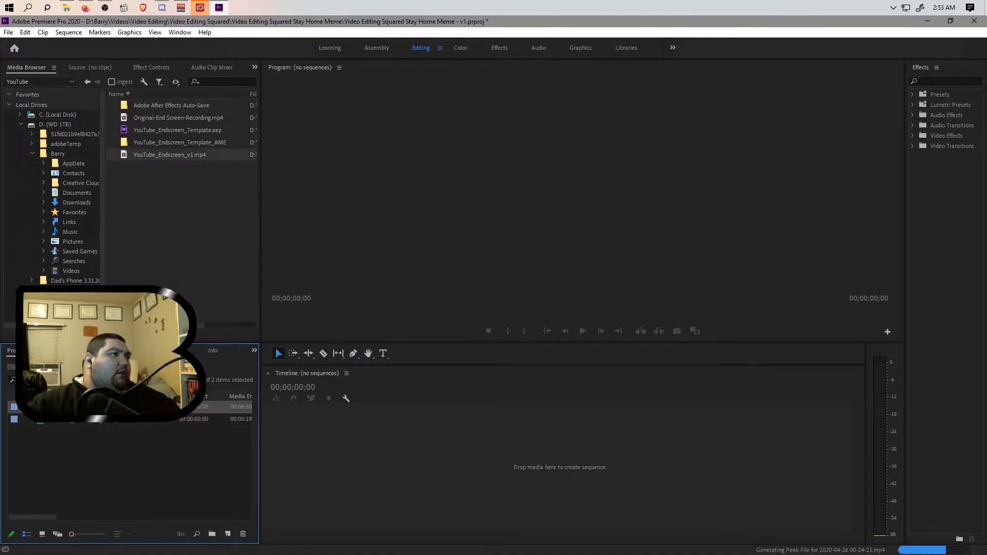
pyautogui.moveTo(81, 408); pyautogui.dragTo(366, 447)
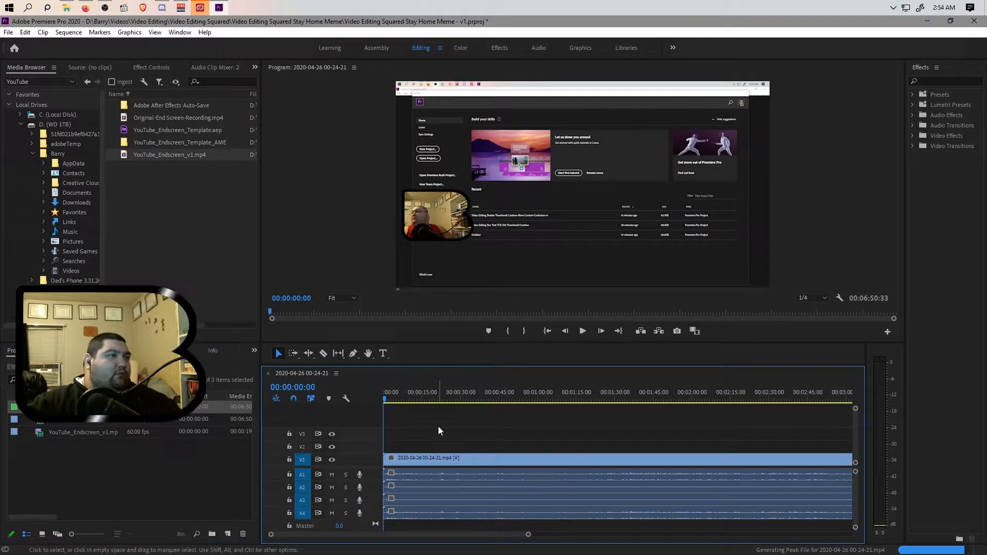
pyautogui.rightClick(423, 476)
pyautogui.click(476, 219)
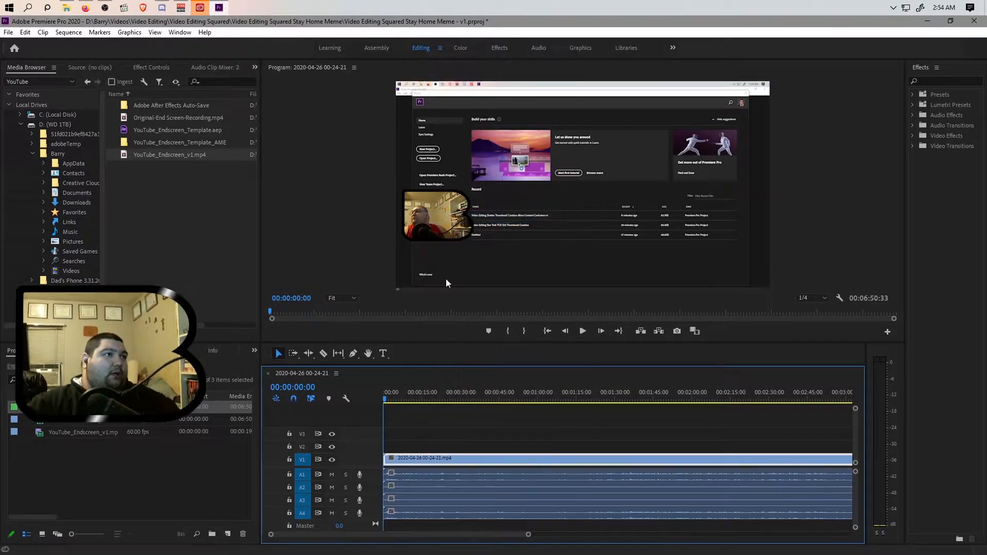
# Step: Go through the unlinked audio clips on the four tracks and delete the one on A1
pyautogui.click(418, 474)
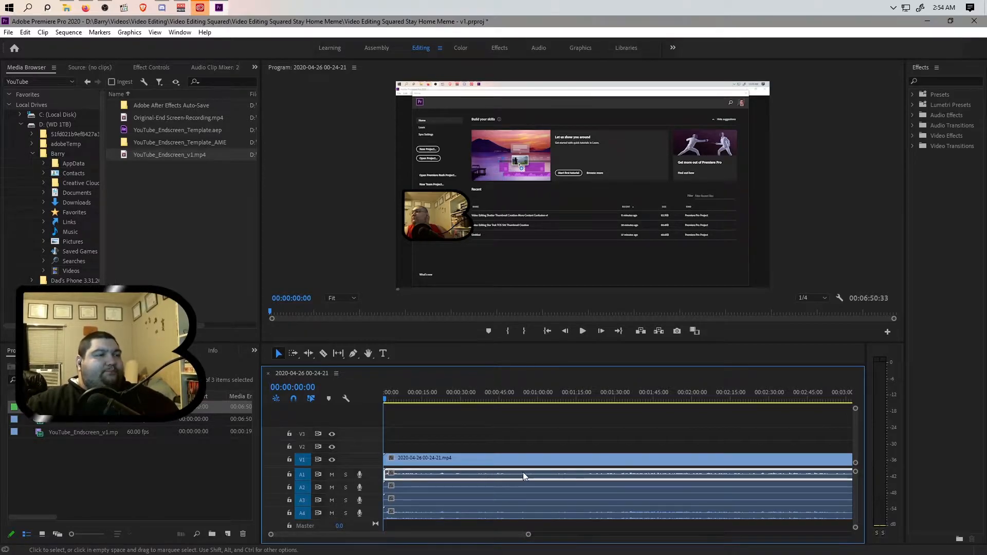
pyautogui.click(477, 485)
pyautogui.click(480, 499)
pyautogui.click(480, 510)
pyautogui.click(477, 474)
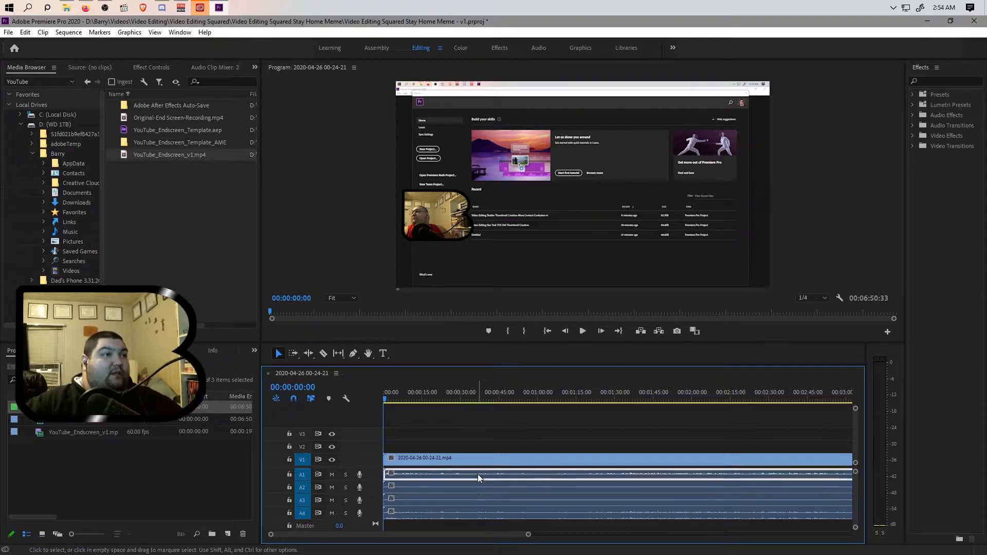
pyautogui.press('Delete')
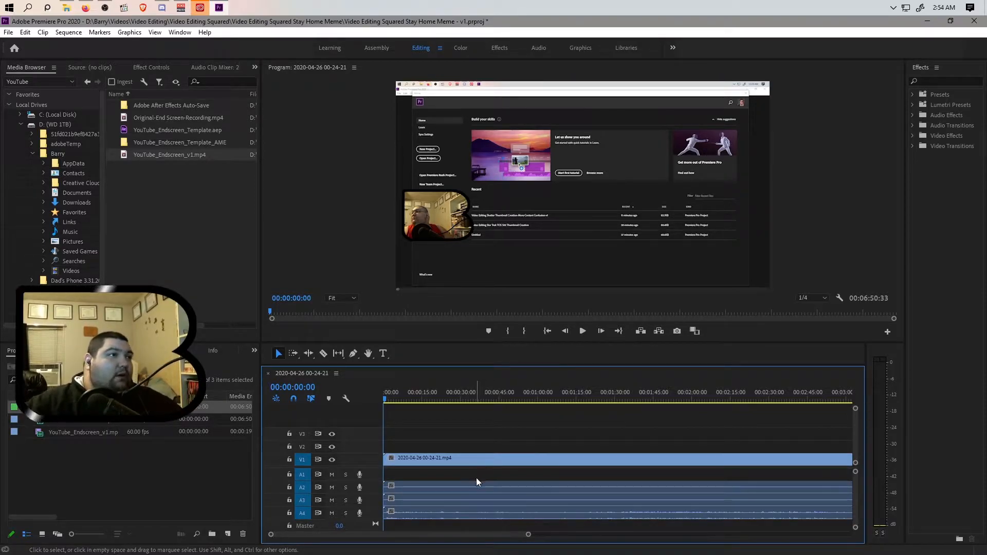
# Step: Delete the audio clip on track A3 and select the one on track A4
pyautogui.click(464, 486)
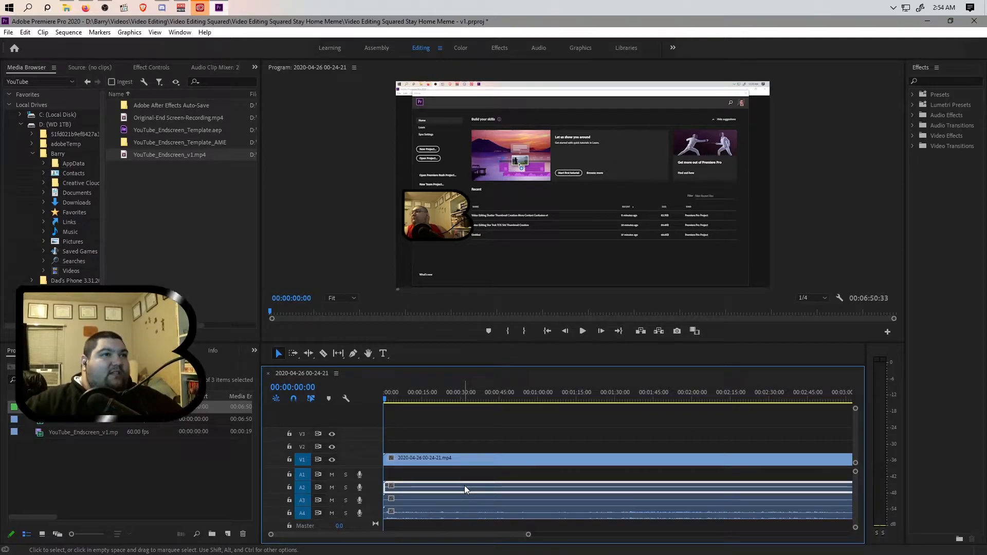
pyautogui.moveTo(501, 534); pyautogui.dragTo(651, 534)
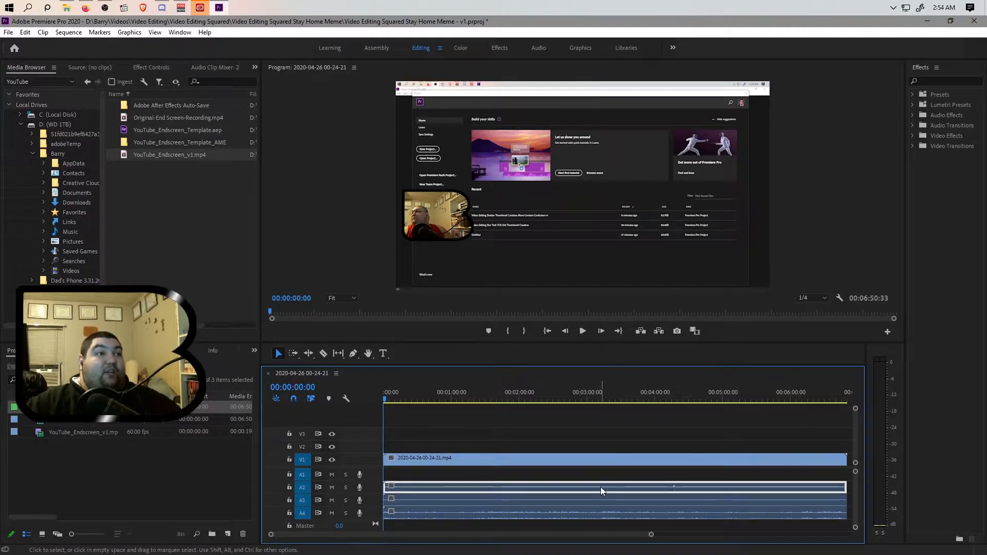
pyautogui.click(571, 500)
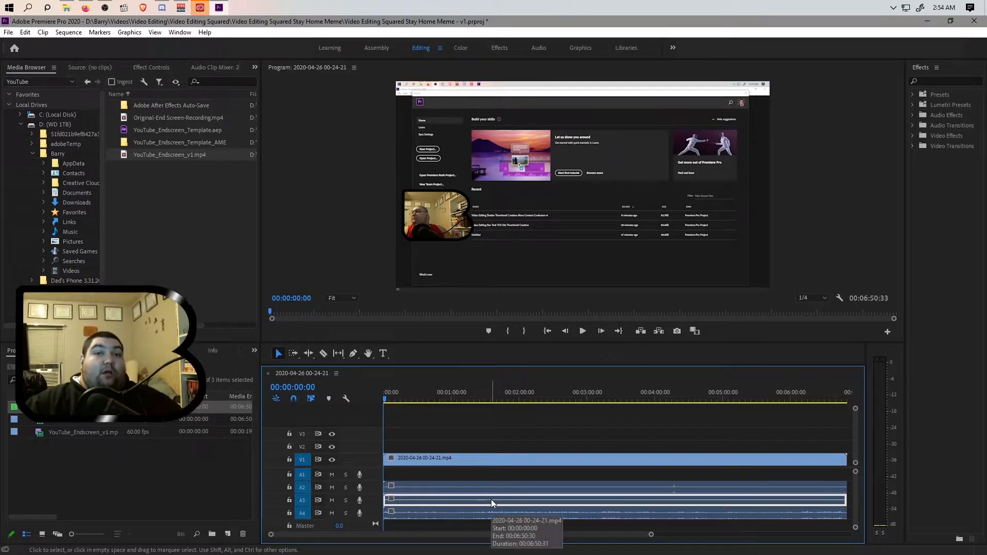
pyautogui.press('Delete')
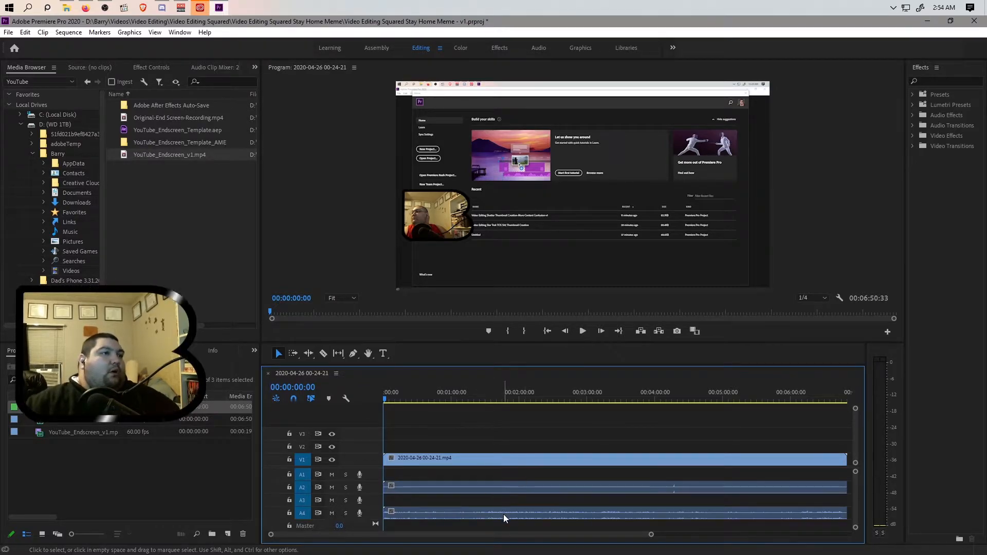
pyautogui.click(502, 513)
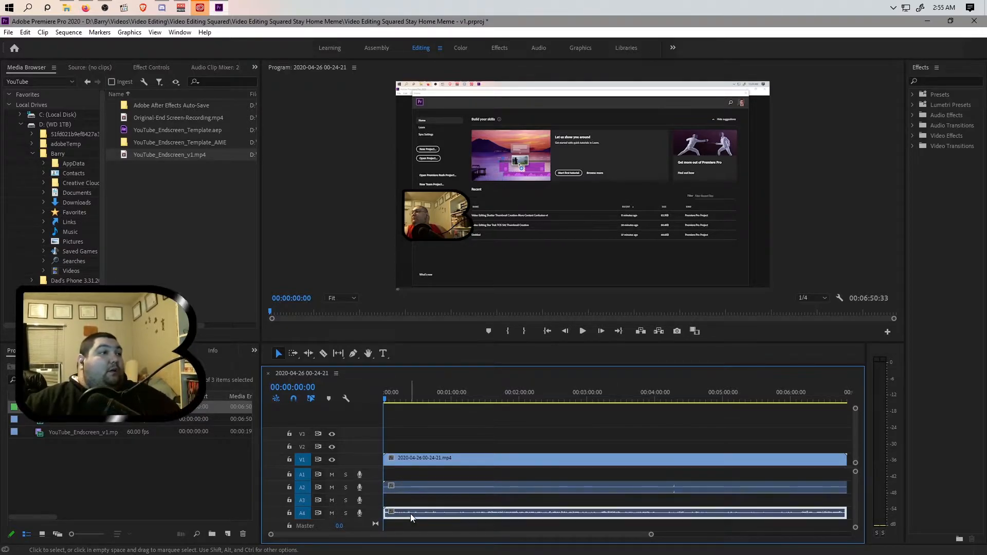
# Step: Set the volume level of the audio clip on track A2 to -15 dB
pyautogui.click(427, 486)
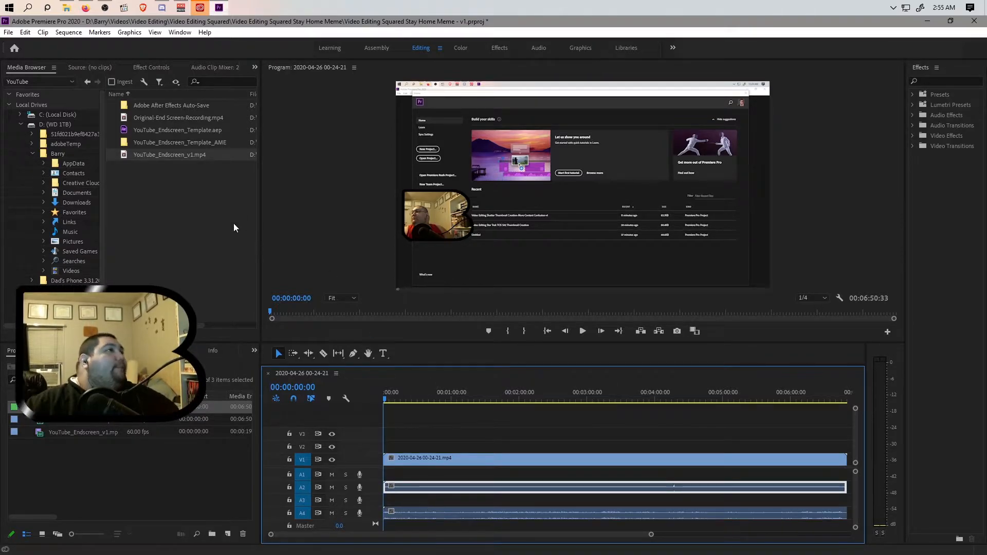
pyautogui.hotkey('shift', '5')
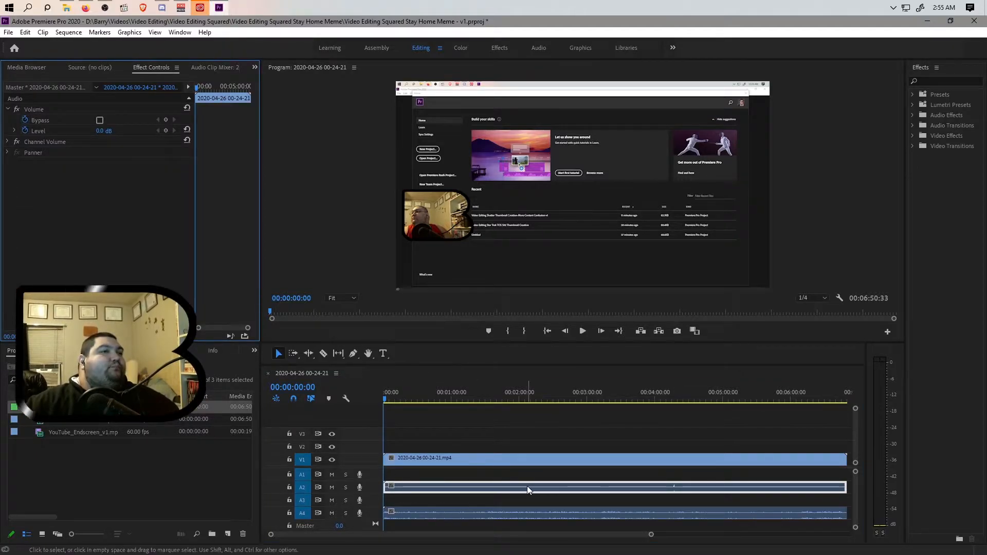
pyautogui.click(111, 130)
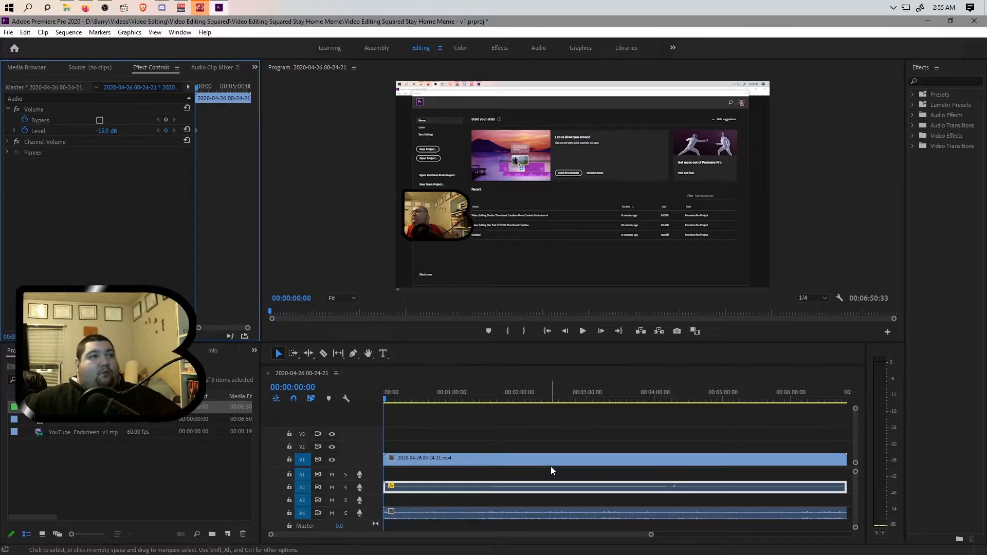
# Step: Set the volume level of the audio clip on track A4 to 15 dB
pyautogui.click(526, 514)
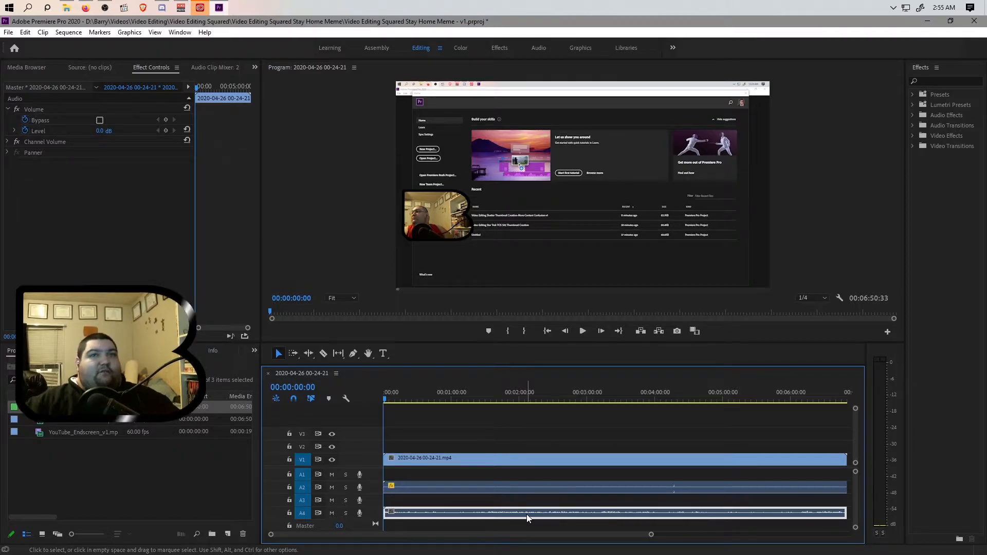
pyautogui.click(489, 504)
pyautogui.click(482, 512)
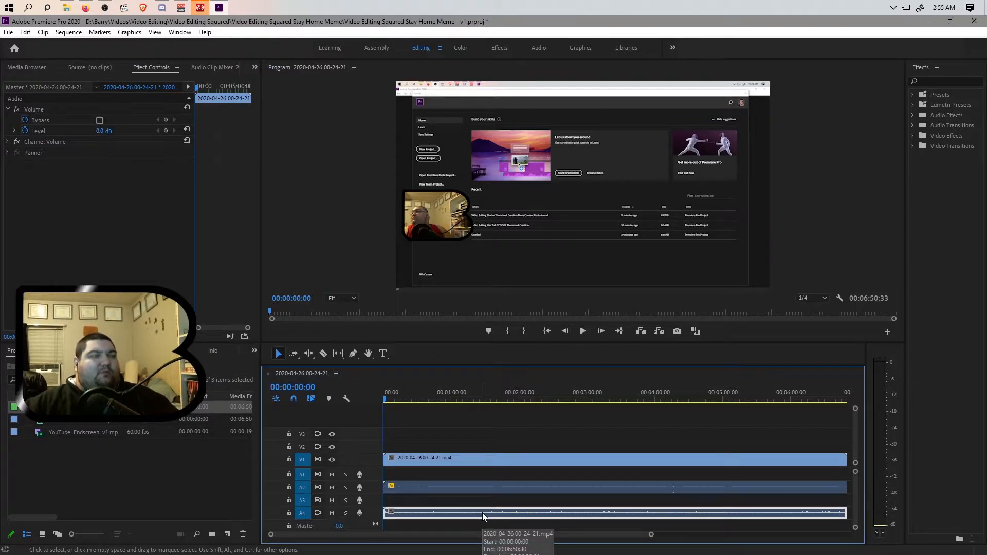
pyautogui.click(479, 500)
pyautogui.click(482, 512)
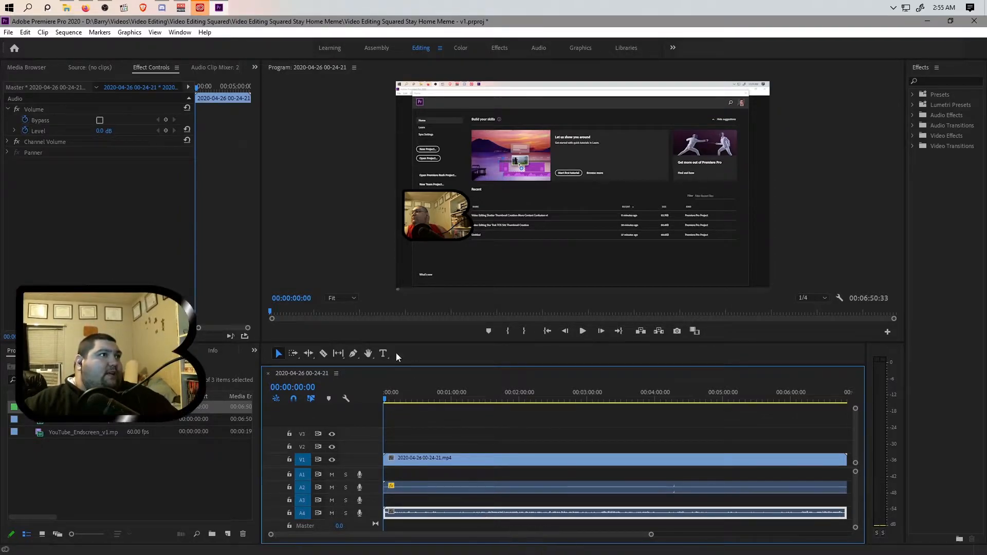
pyautogui.click(110, 130)
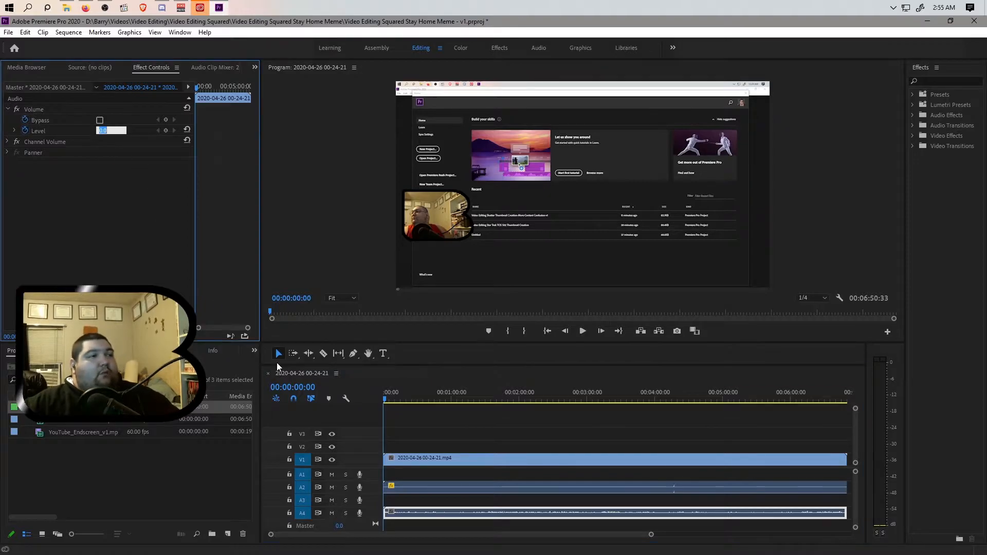
pyautogui.write('15')
pyautogui.press('Return')
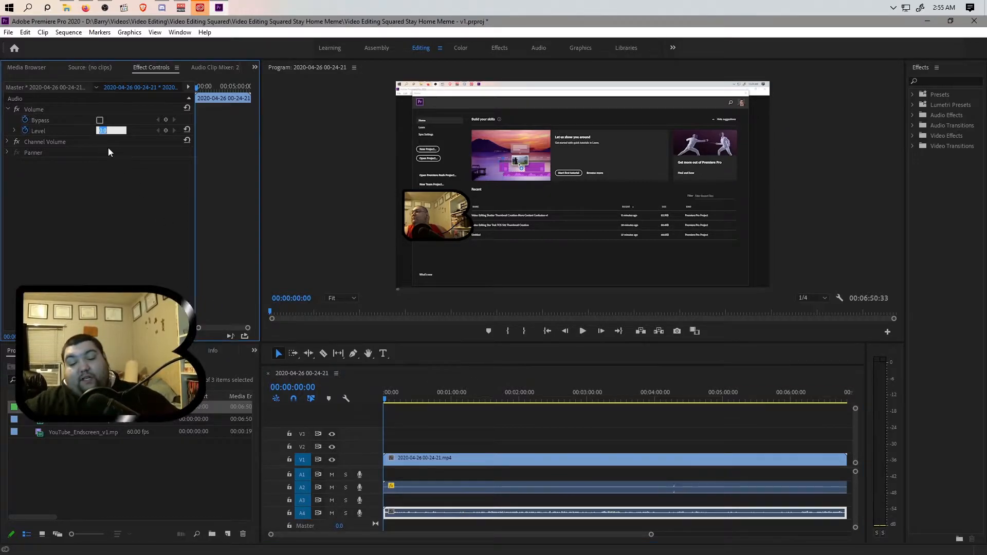
pyautogui.click(447, 489)
pyautogui.click(452, 516)
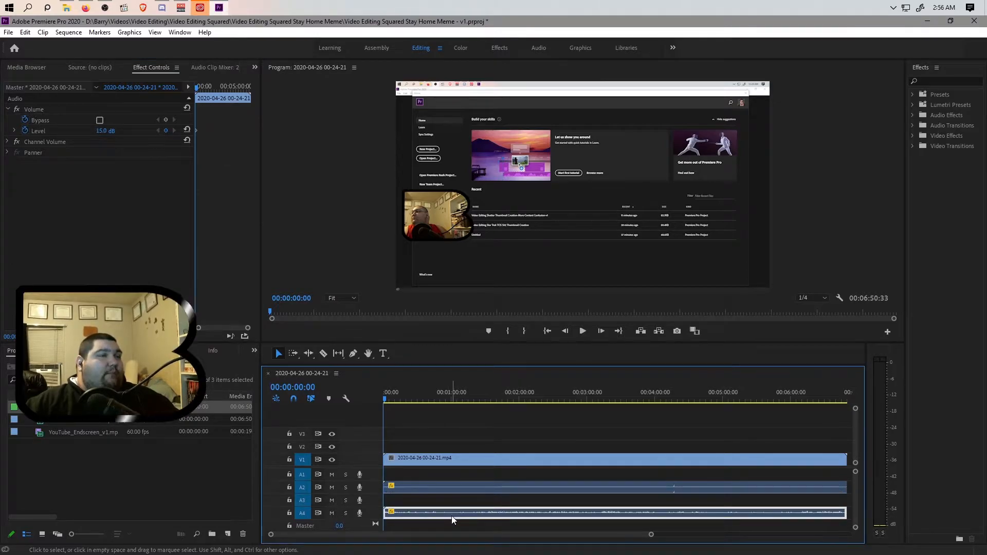
pyautogui.click(449, 485)
pyautogui.click(457, 517)
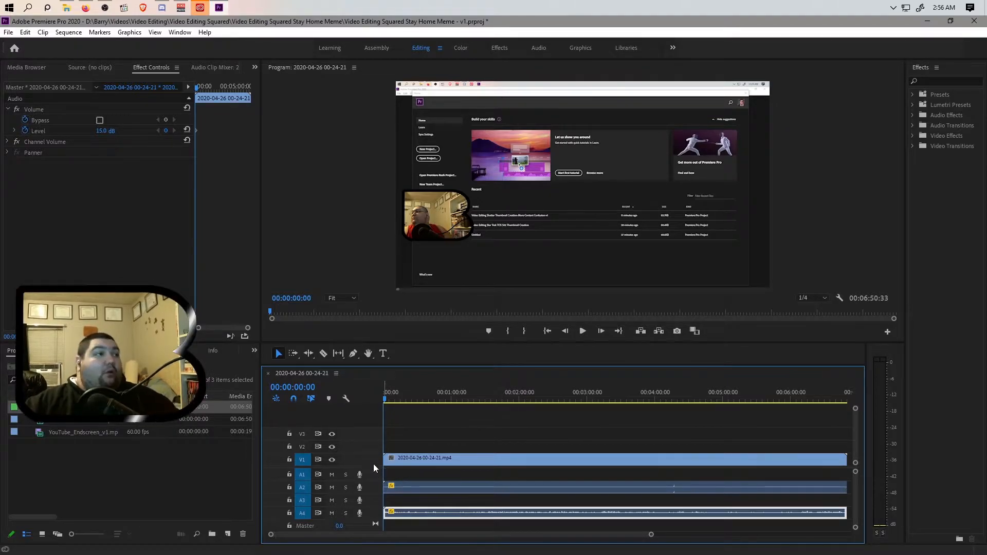
# Step: Delete all empty video and audio tracks from the sequence
pyautogui.rightClick(370, 445)
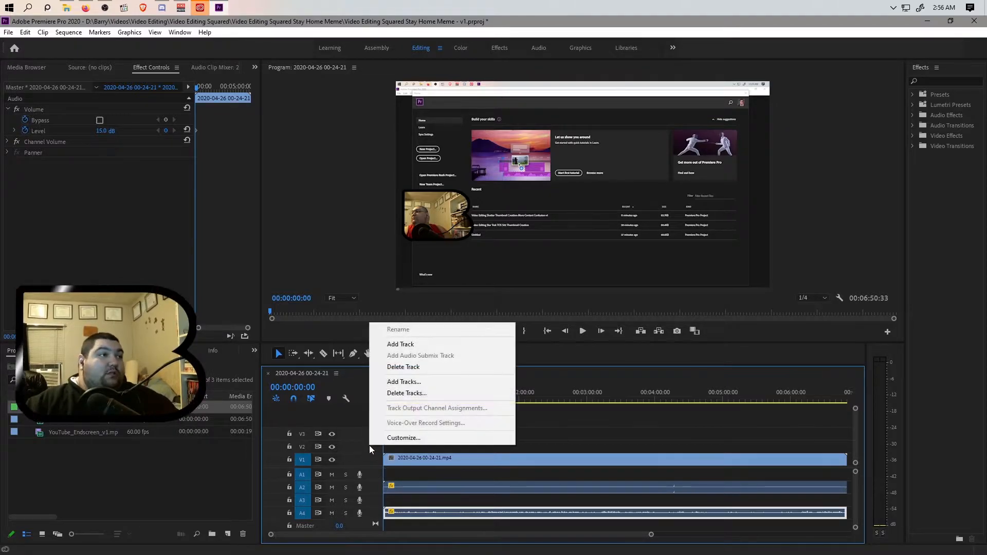
pyautogui.click(409, 393)
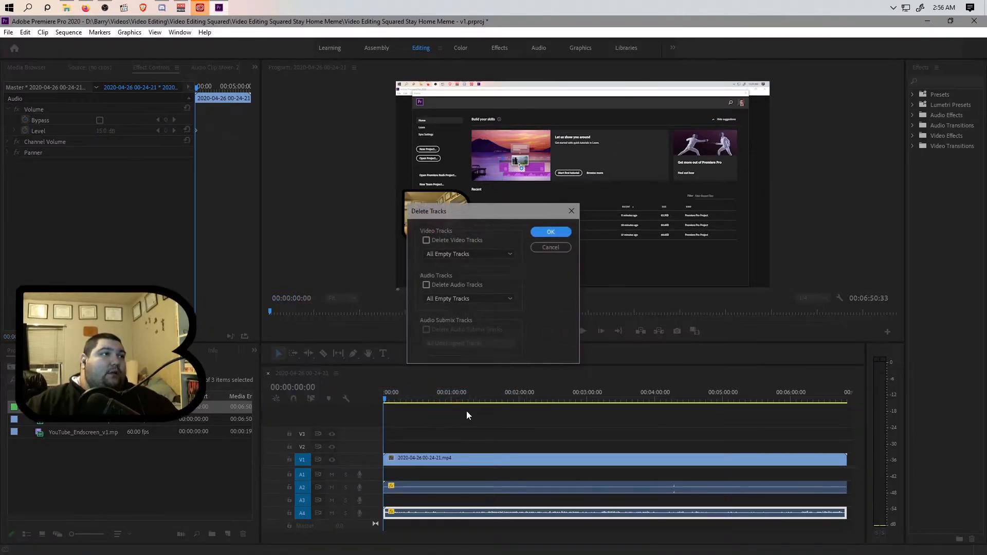
pyautogui.click(426, 241)
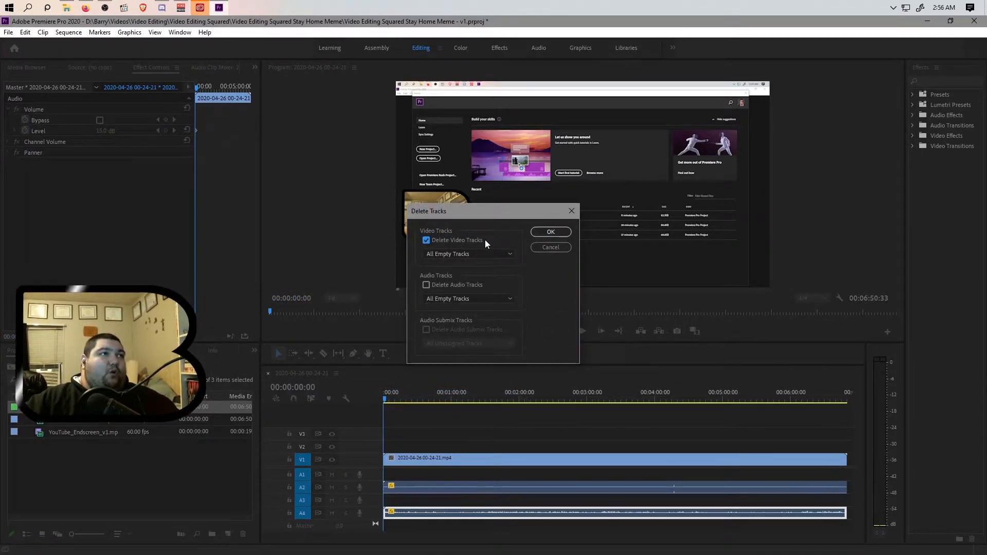
pyautogui.click(427, 285)
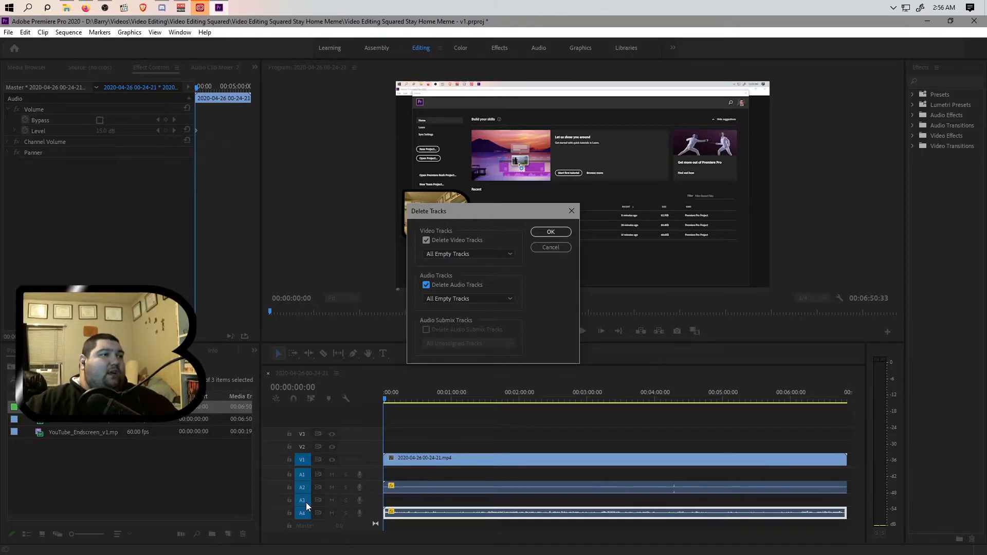
pyautogui.click(550, 232)
pyautogui.keyDown('shift'); pyautogui.click(425, 473); pyautogui.keyUp('shift')
pyautogui.keyDown('shift'); pyautogui.click(423, 459); pyautogui.keyUp('shift')
pyautogui.rightClick(423, 459)
pyautogui.click(463, 234)
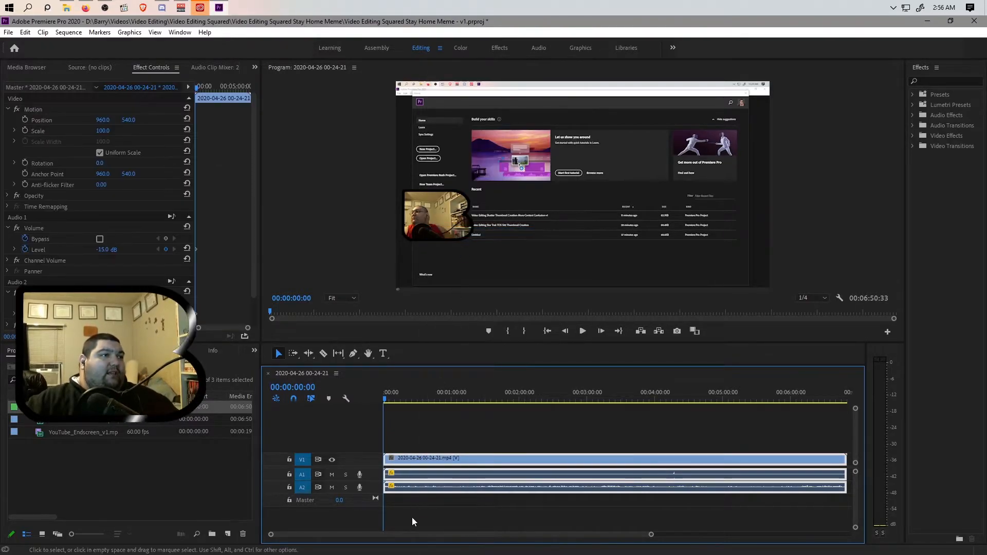
pyautogui.click(404, 512)
pyautogui.click(410, 462)
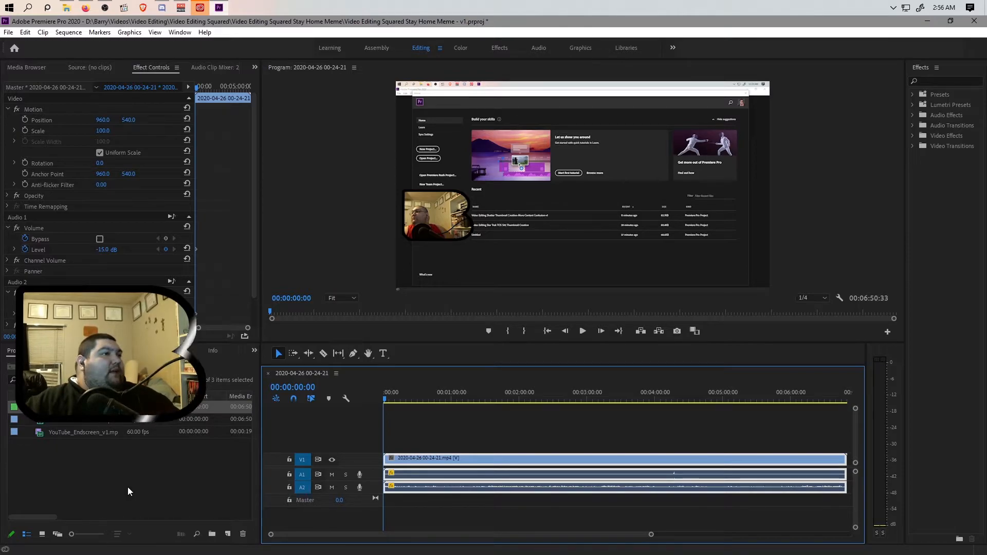
# Step: Place YouTube_Endscreen_v1.mp4 directly after the recording on V1 and A1, and undo the placement
pyautogui.click(97, 430)
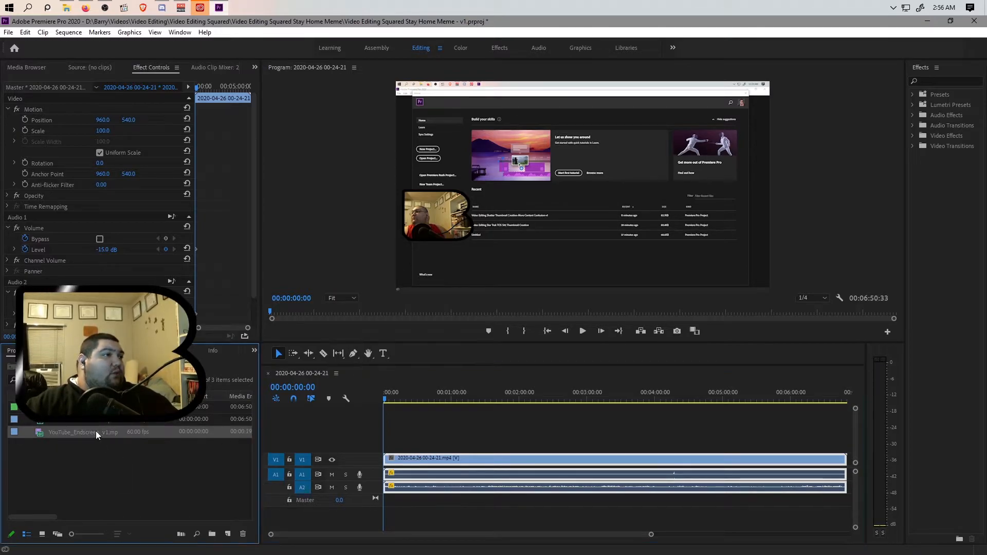
pyautogui.click(274, 477)
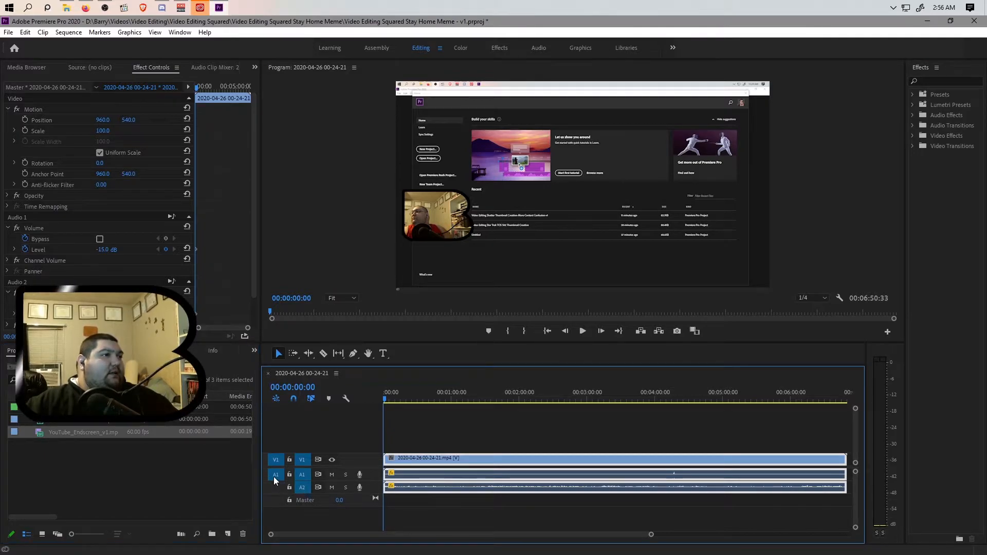
pyautogui.click(277, 474)
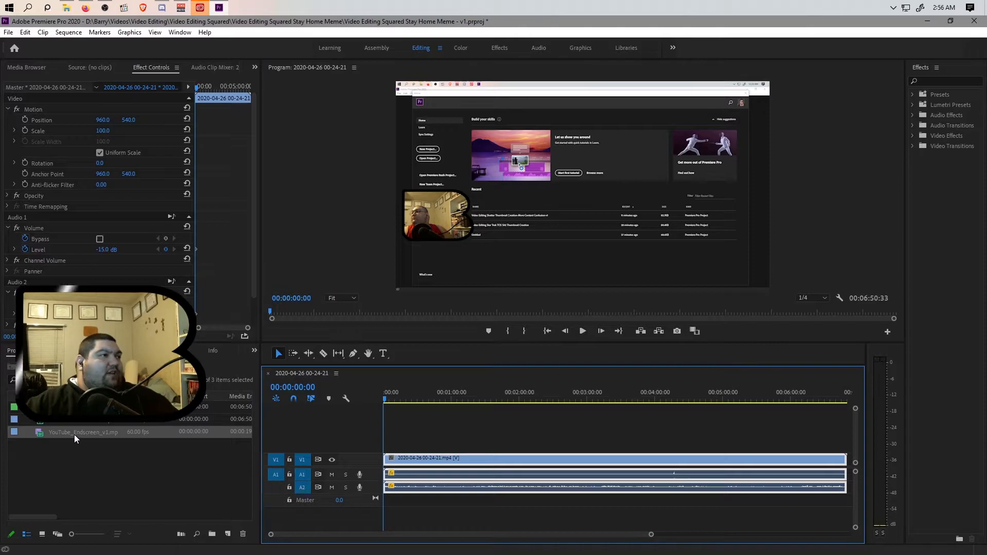
pyautogui.click(416, 526)
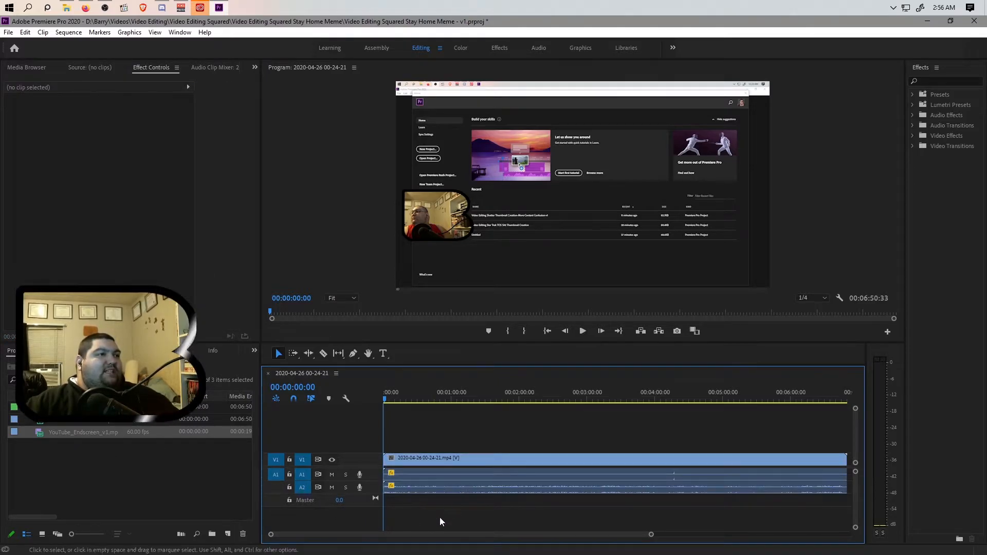
pyautogui.moveTo(649, 535); pyautogui.dragTo(710, 535)
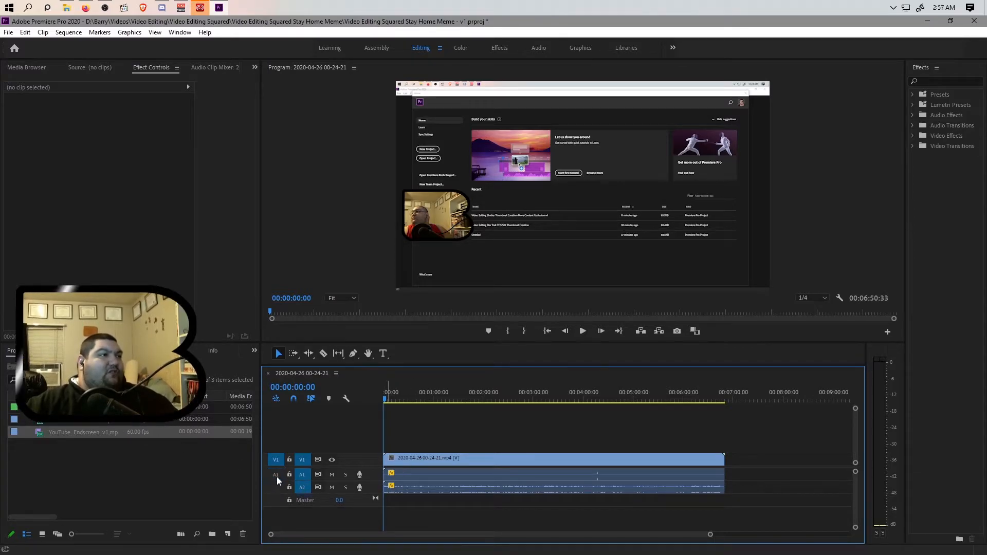
pyautogui.click(143, 431)
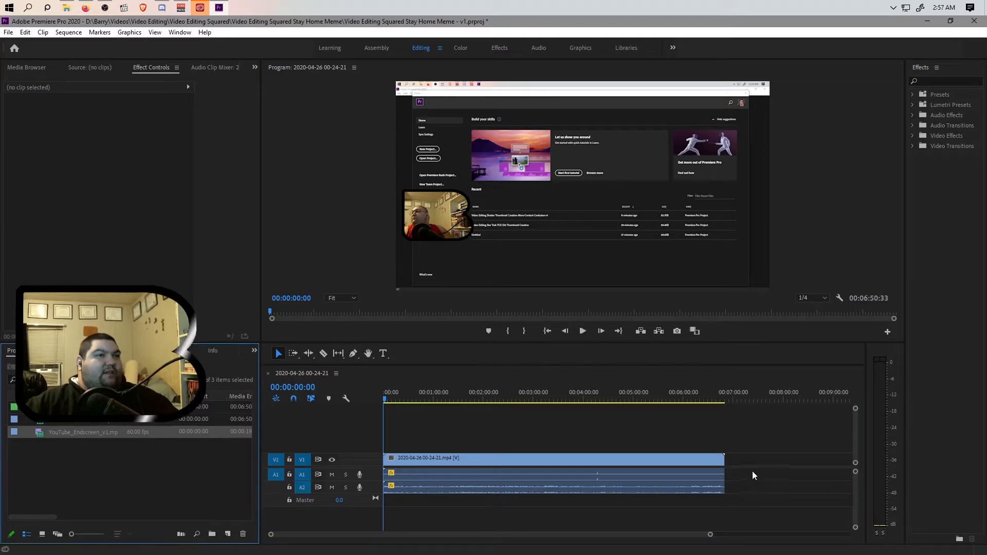
pyautogui.moveTo(107, 437); pyautogui.dragTo(735, 474)
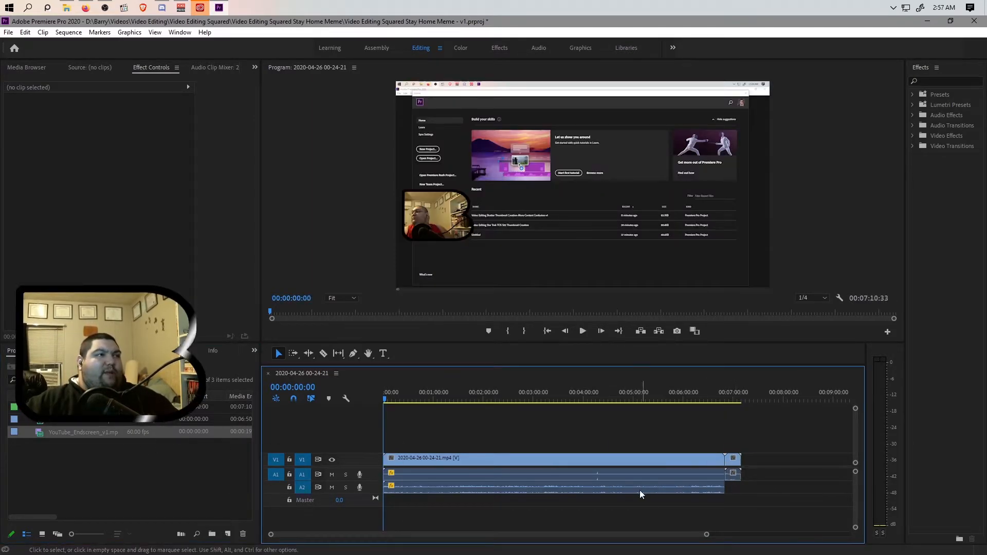
pyautogui.hotkey('ctrl', 'z')
# Step: Toggle source patching for A1 off and back on, and place YouTube_Endscreen_v1.mp4 directly after the recording on V1 and A1
pyautogui.click(275, 475)
pyautogui.moveTo(102, 433); pyautogui.dragTo(248, 471)
pyautogui.click(276, 474)
pyautogui.moveTo(99, 434); pyautogui.dragTo(734, 470)
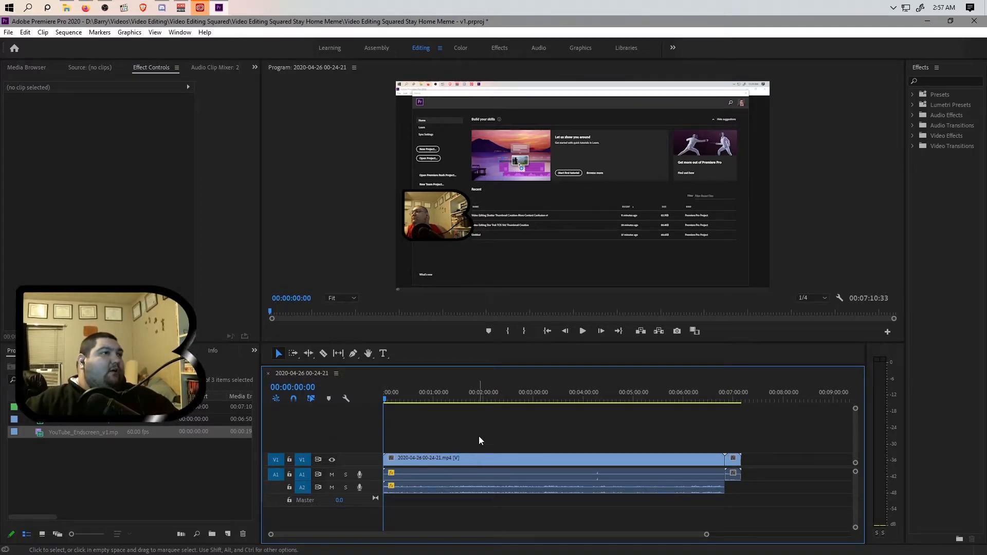
# Step: Set the volume level of the end screen clip to 15 dB
pyautogui.click(732, 459)
pyautogui.click(100, 250)
pyautogui.write('15')
pyautogui.press('Return')
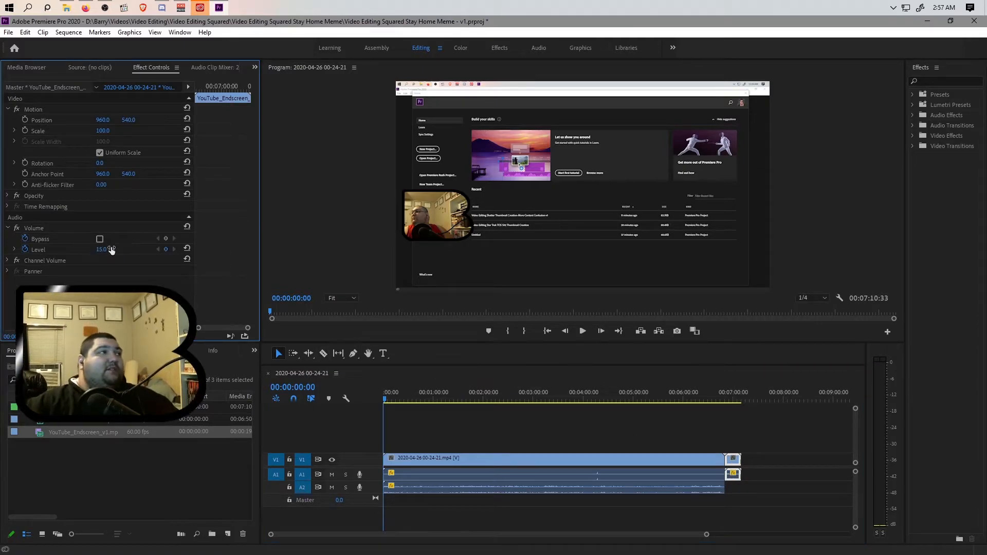
# Step: Play the start of the recording up to 00:00:01:12 and cut the linked clip at that point
pyautogui.click(393, 391)
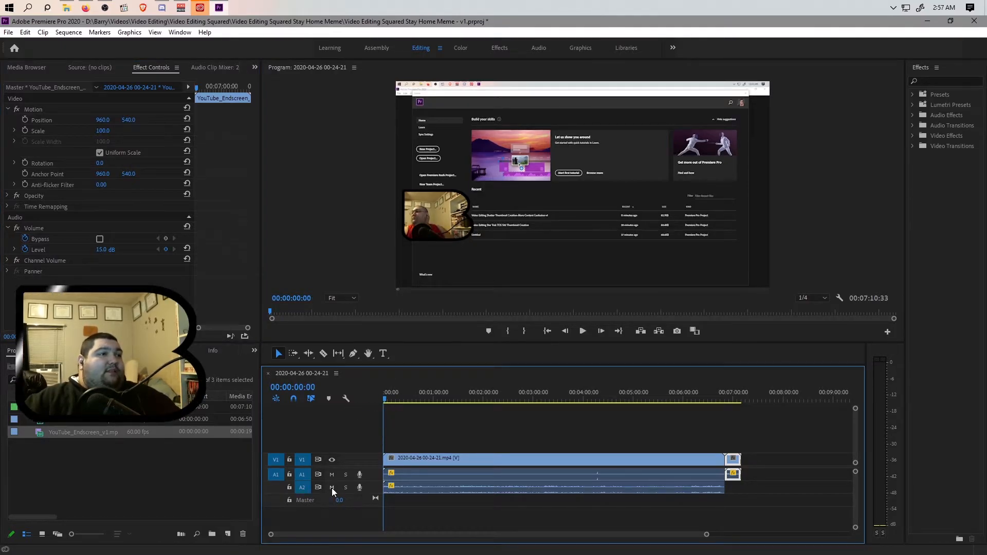
pyautogui.click(397, 520)
pyautogui.moveTo(707, 535); pyautogui.dragTo(502, 548)
pyautogui.moveTo(535, 397); pyautogui.dragTo(506, 404)
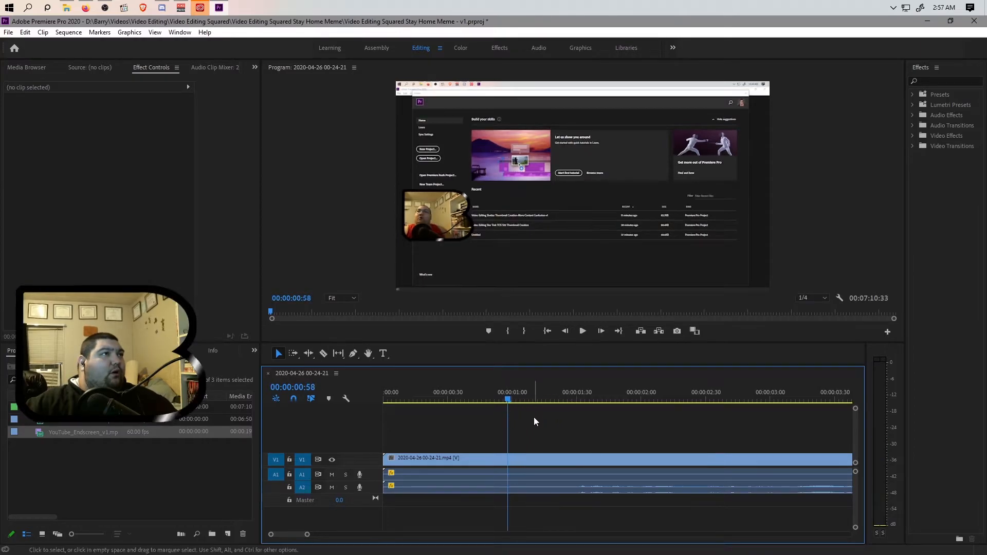
pyautogui.press('space')
pyautogui.press('space')
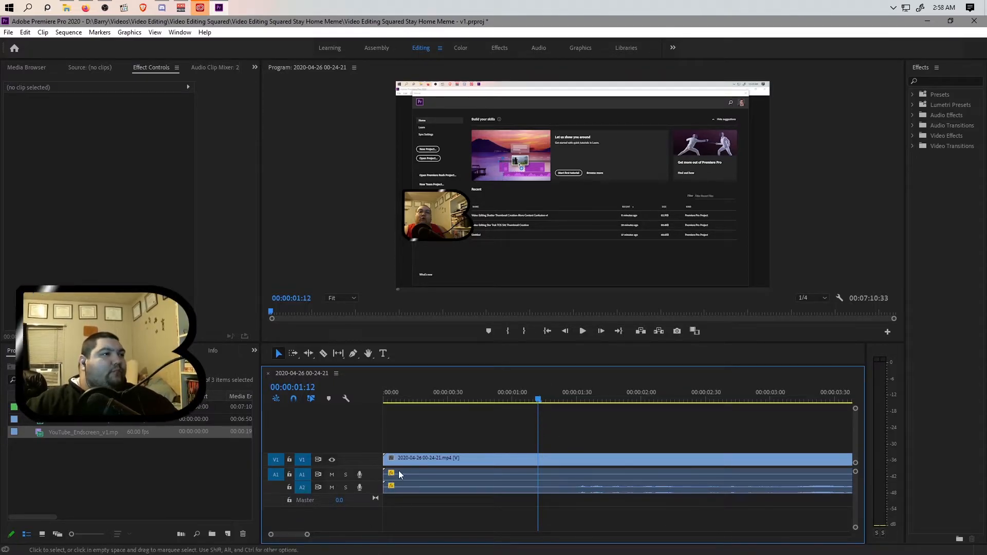
pyautogui.click(447, 458)
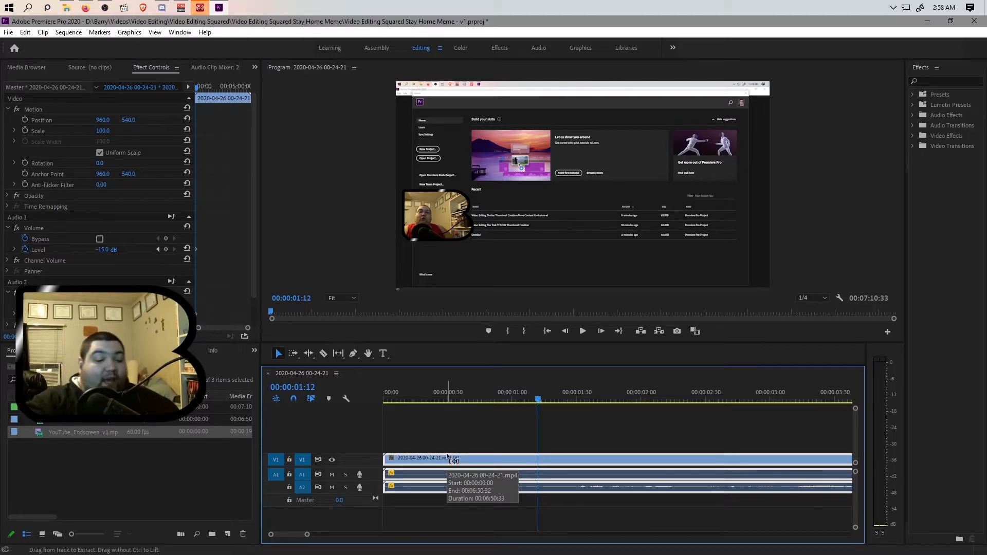
pyautogui.hotkey('ctrl', 'k')
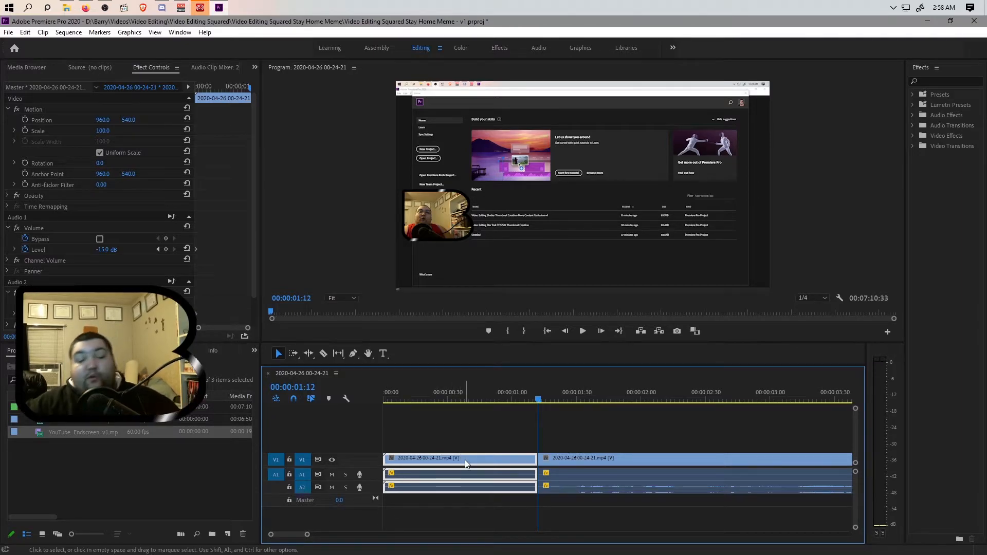
# Step: Delete the segment before the cut without closing the gap, return the playhead to the sequence start, and undo the deletion
pyautogui.press('Delete')
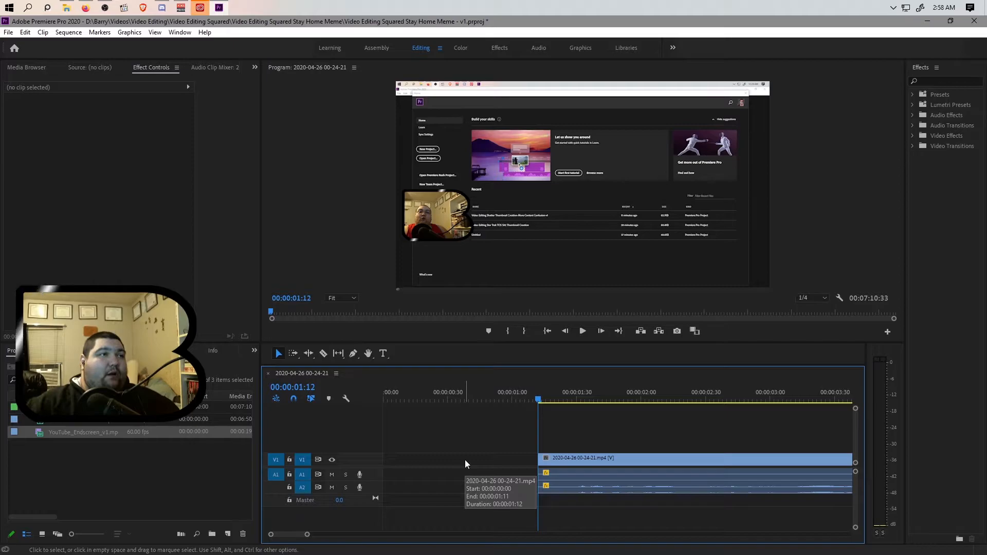
pyautogui.click(385, 397)
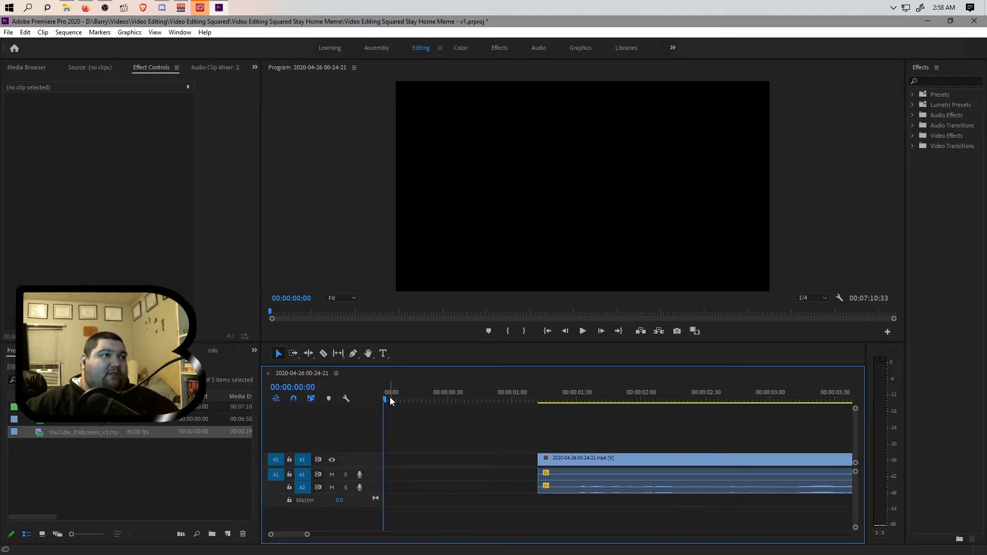
pyautogui.moveTo(384, 398)
pyautogui.mouseDown()
pyautogui.moveTo(540, 405)
pyautogui.moveTo(375, 409)
pyautogui.mouseUp()
pyautogui.hotkey('ctrl', 'z')
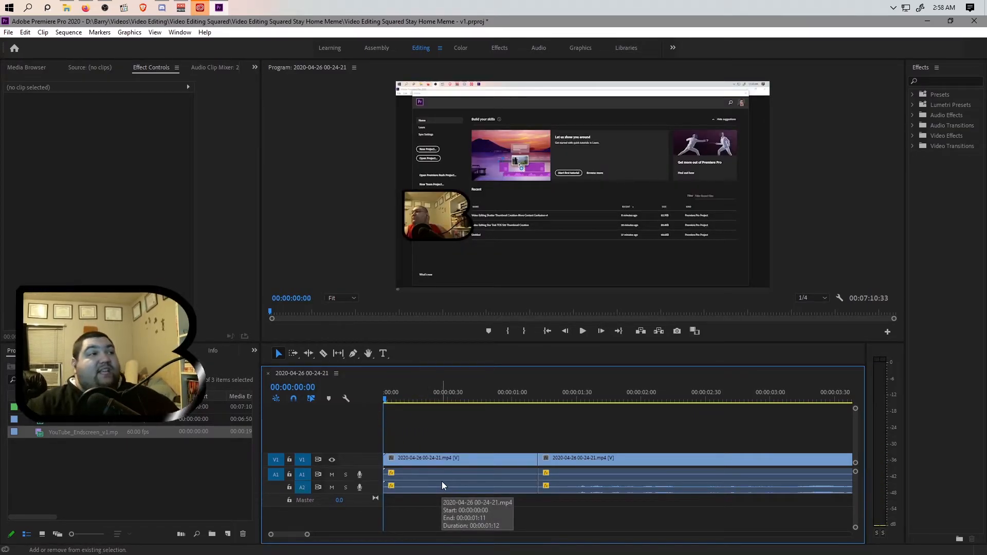
# Step: Ripple delete the segment before the cut at 00:00:01:12
pyautogui.click(470, 457)
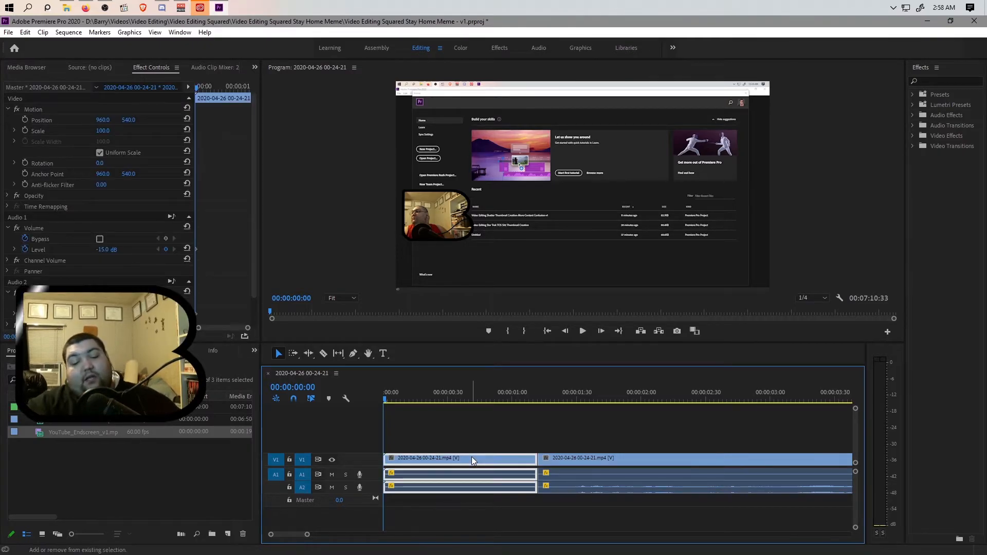
pyautogui.hotkey('shift', 'Delete')
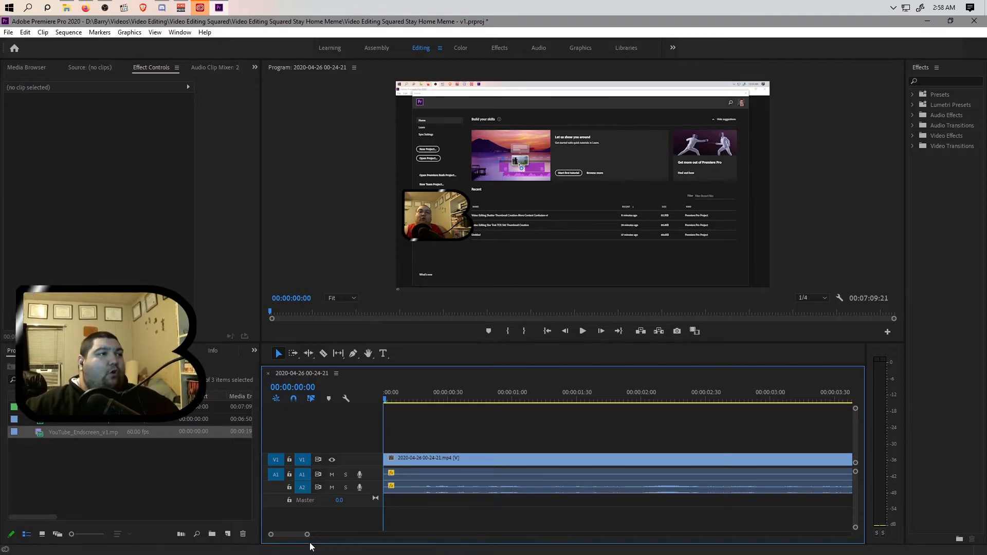
# Step: Find the end of the spoken recording at 00:06:45:43 and cut the linked clip there, before the end screen
pyautogui.moveTo(307, 534); pyautogui.dragTo(728, 536)
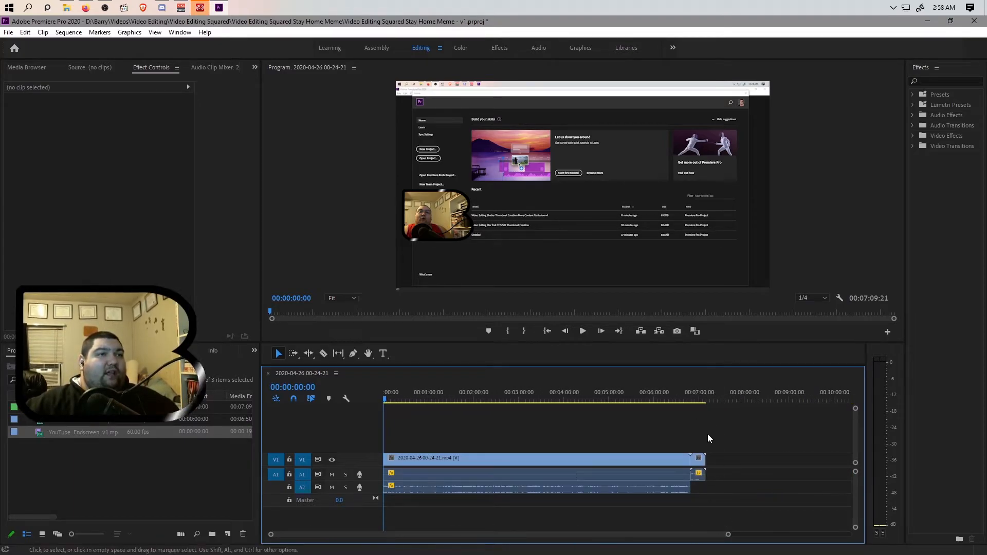
pyautogui.click(688, 398)
pyautogui.moveTo(727, 534); pyautogui.dragTo(574, 535)
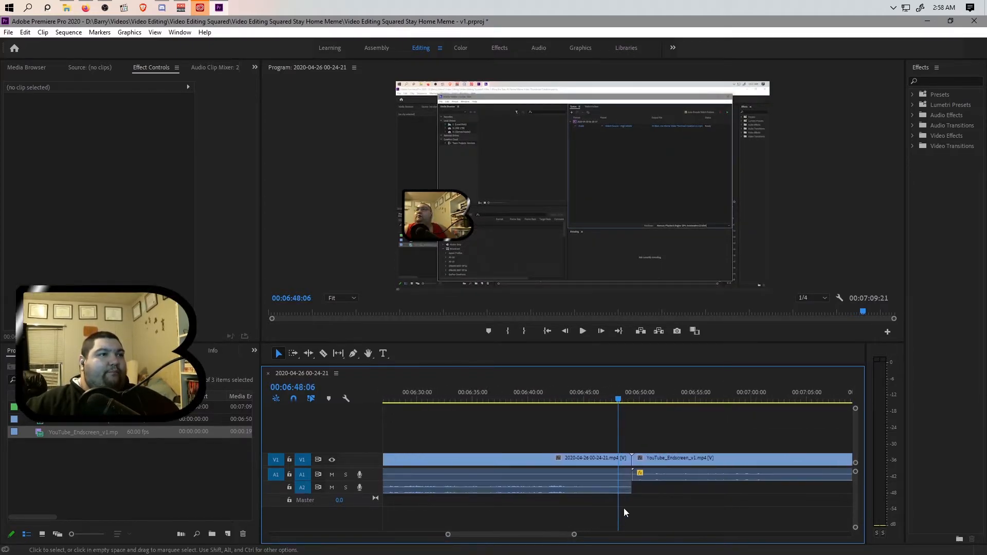
pyautogui.click(548, 399)
pyautogui.moveTo(549, 399); pyautogui.dragTo(591, 409)
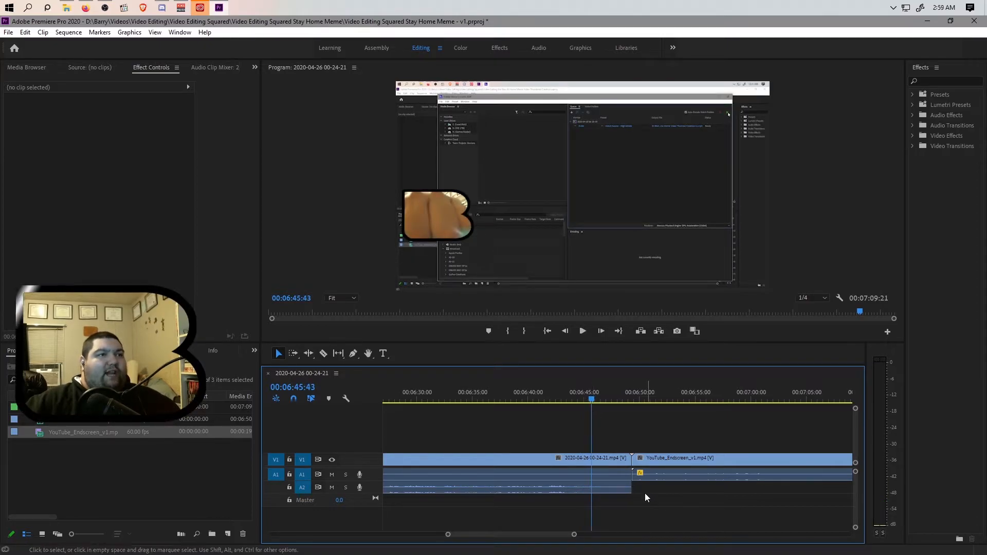
pyautogui.click(600, 462)
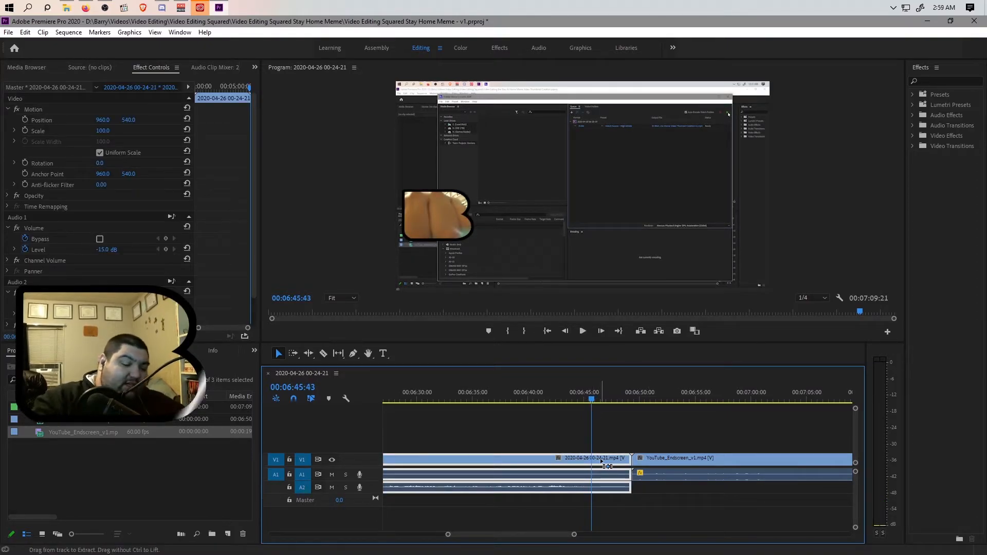
pyautogui.hotkey('ctrl', 'k')
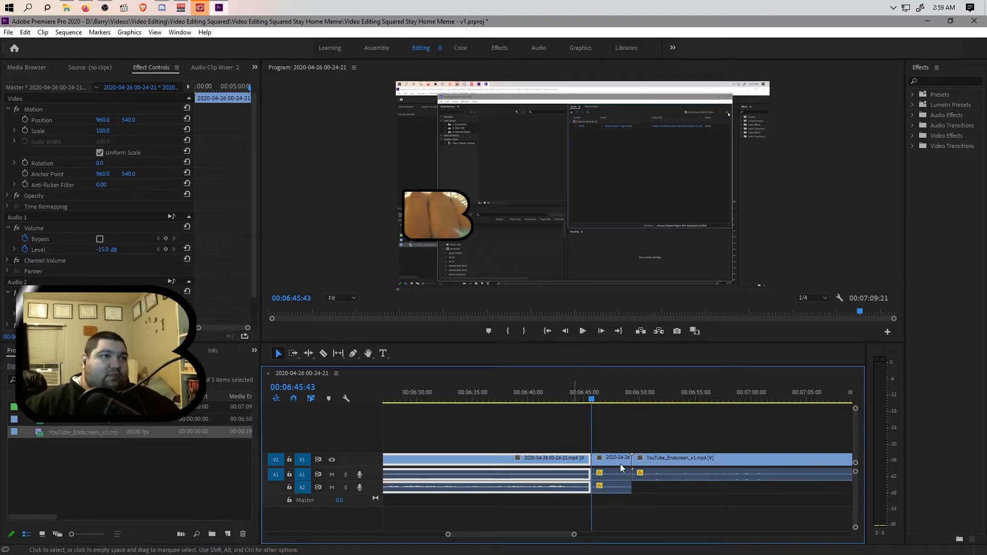
# Step: Ripple delete the leftover segment between the cut and the end screen clip, and save the project
pyautogui.click(611, 460)
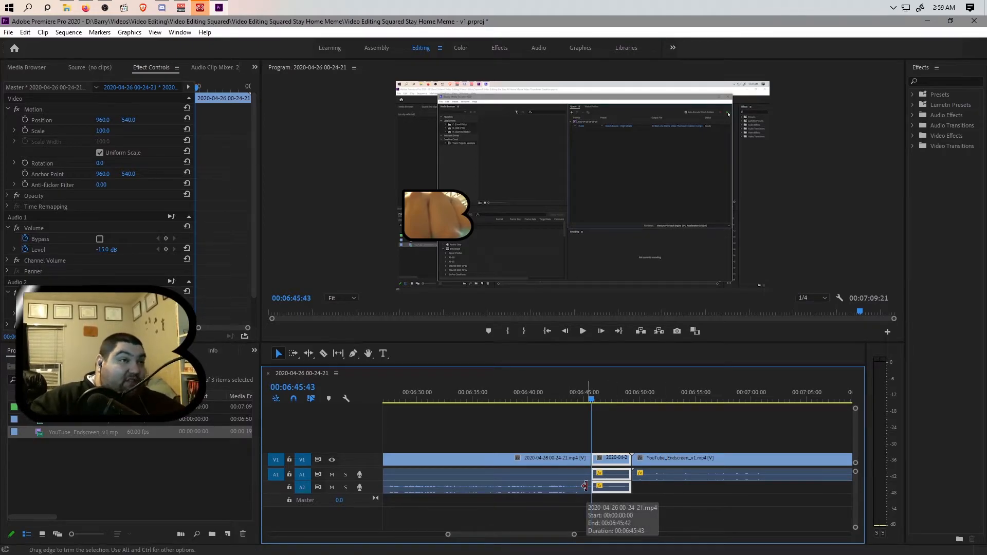
pyautogui.hotkey('shift', 'Delete')
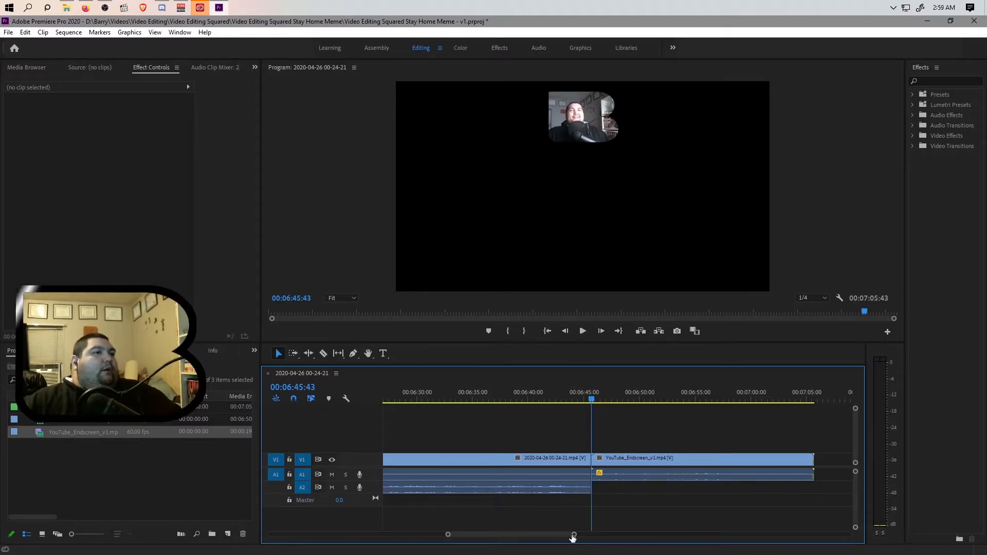
pyautogui.moveTo(574, 535); pyautogui.dragTo(807, 534)
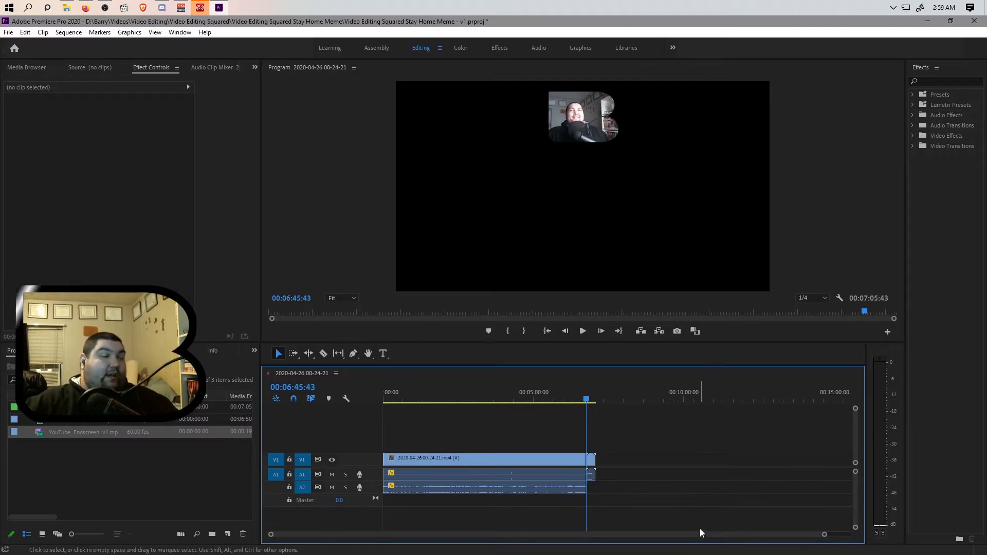
pyautogui.hotkey('ctrl', 's')
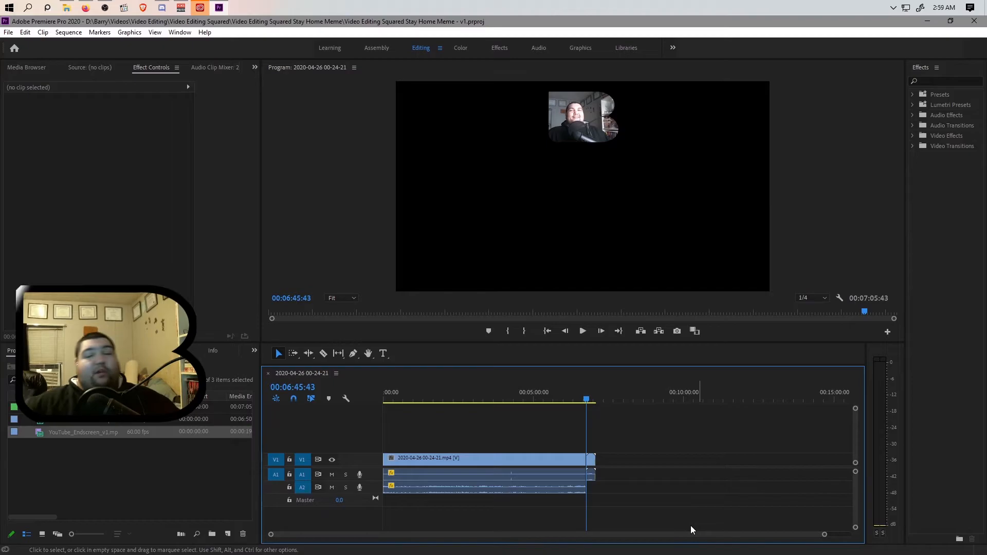
# Step: Open the export settings for the sequence and set the output location to the Video Editing Squared Stay Home Meme folder
pyautogui.hotkey('ctrl', 'm')
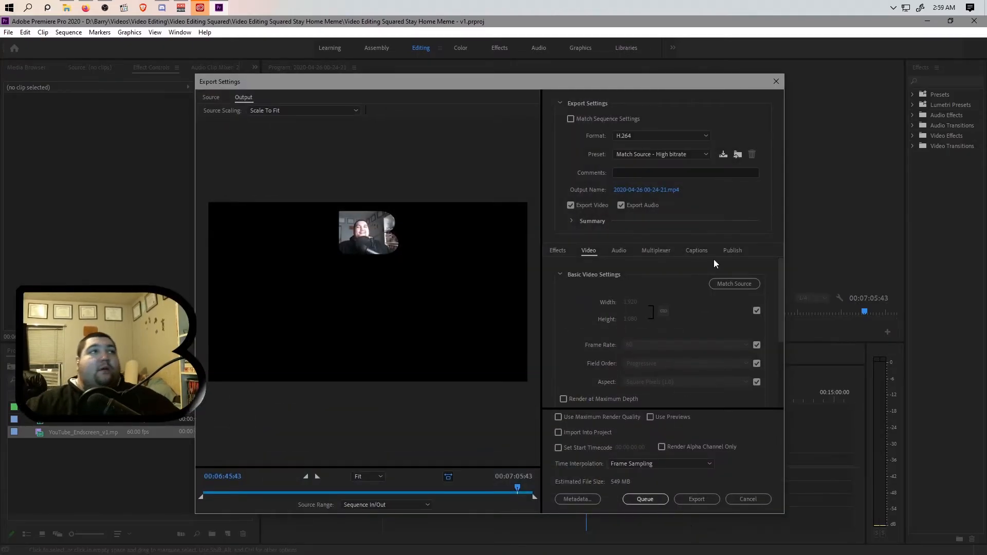
pyautogui.click(651, 188)
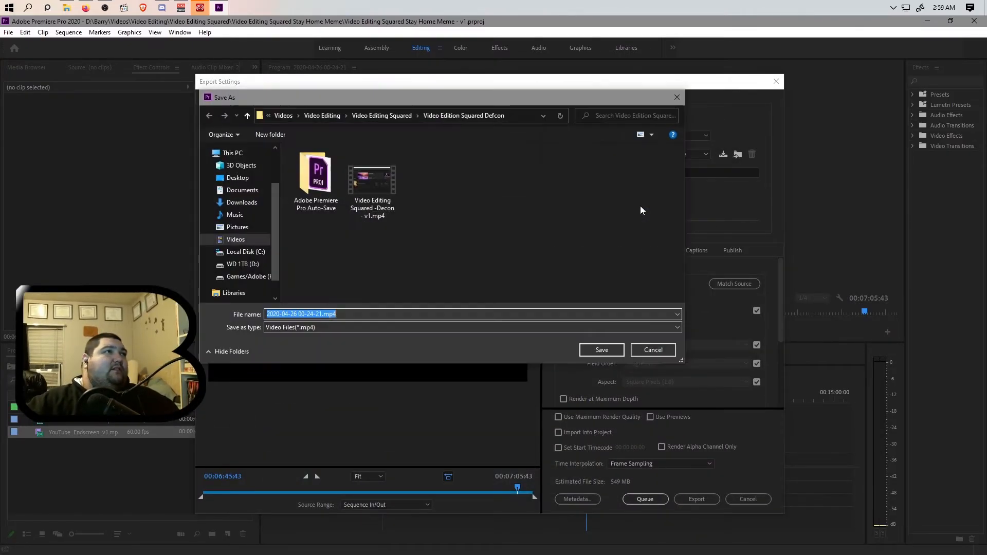
pyautogui.click(384, 116)
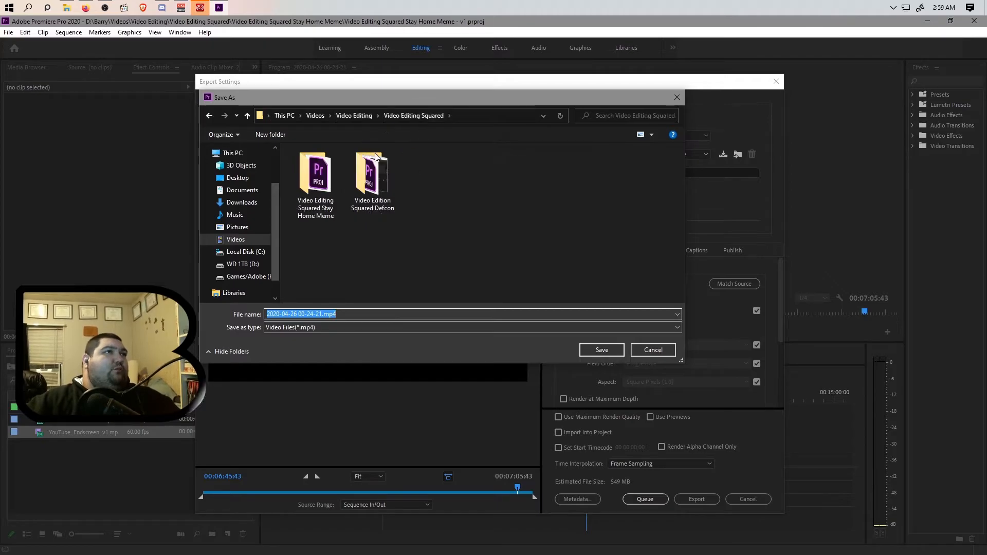
pyautogui.click(321, 193)
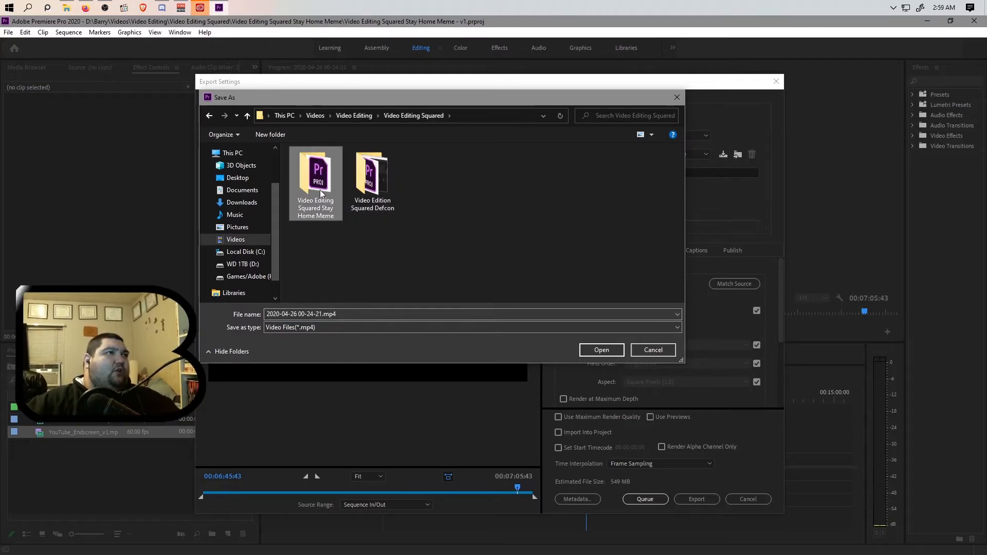
pyautogui.doubleClick(320, 192)
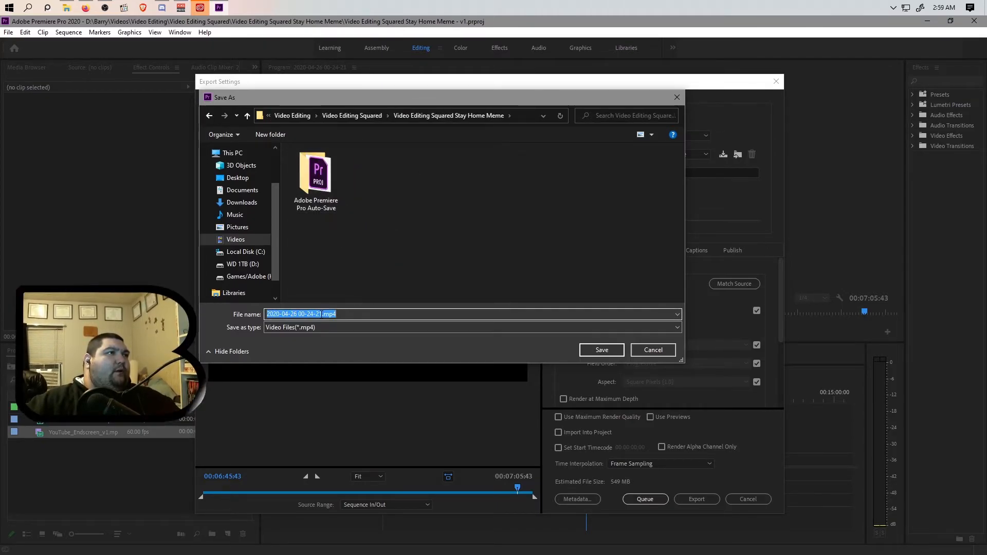
# Step: Name the export file Video Editing Squared - Stay Home Meme - v1.mp4, with spaces around both hyphens
pyautogui.write('Video Editing Squared')
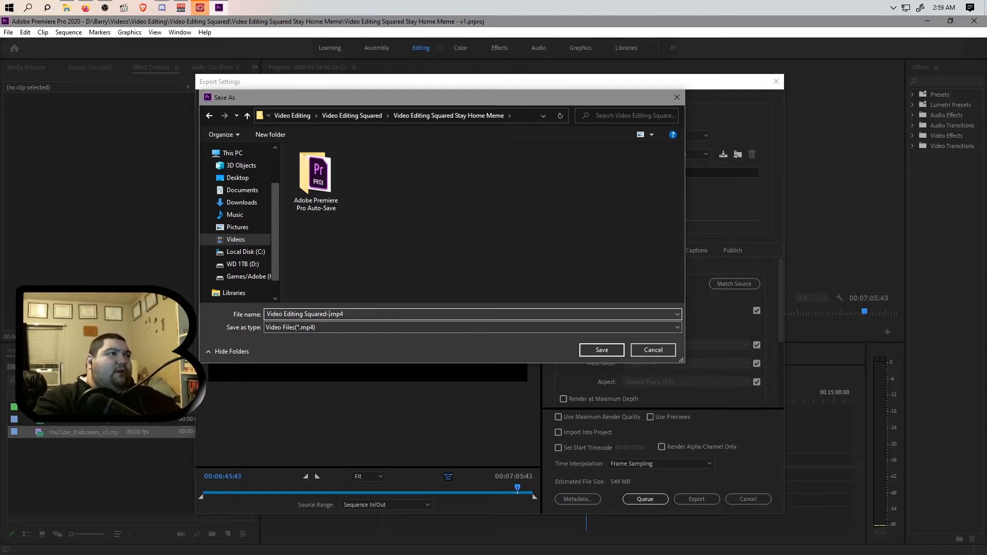
pyautogui.write('-Stay Home Meme')
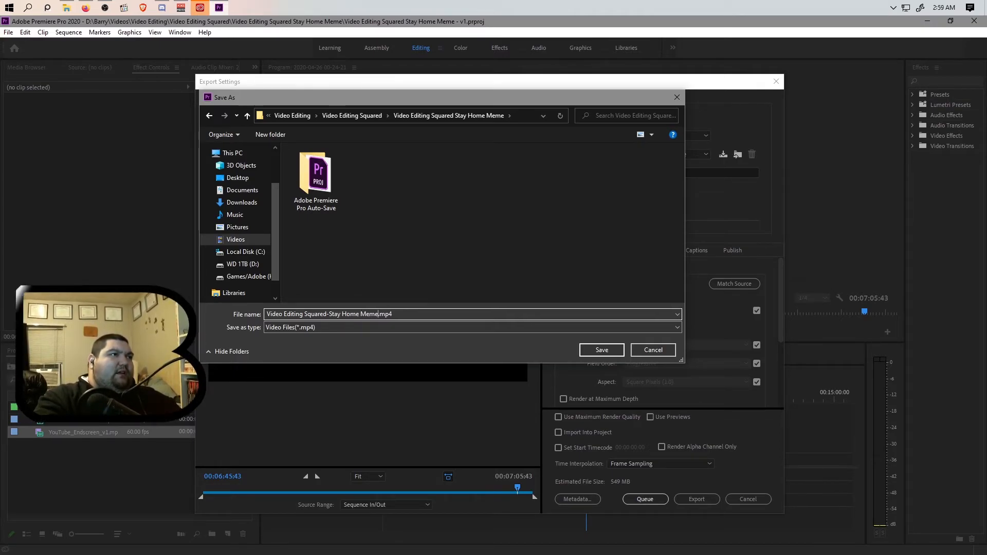
pyautogui.press('BackSpace')
pyautogui.press('BackSpace')
pyautogui.press('BackSpace')
pyautogui.press('BackSpace')
pyautogui.press('BackSpace')
pyautogui.press('BackSpace')
pyautogui.press('BackSpace')
pyautogui.press('BackSpace')
pyautogui.press('BackSpace')
pyautogui.press('BackSpace')
pyautogui.press('BackSpace')
pyautogui.press('BackSpace')
pyautogui.press('BackSpace')
pyautogui.press('BackSpace')
pyautogui.press('BackSpace')
pyautogui.write('- ')
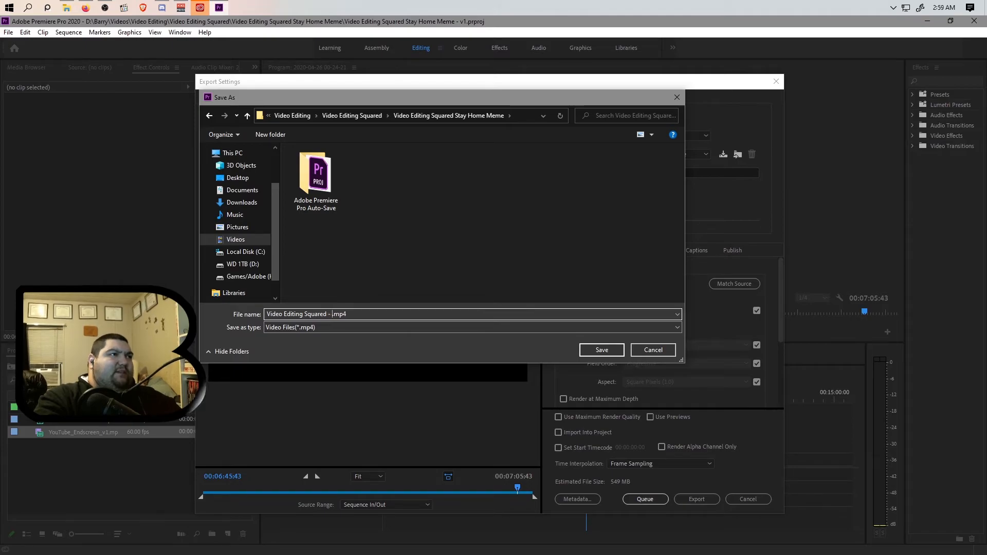
pyautogui.write('Stay Home Meme - v1')
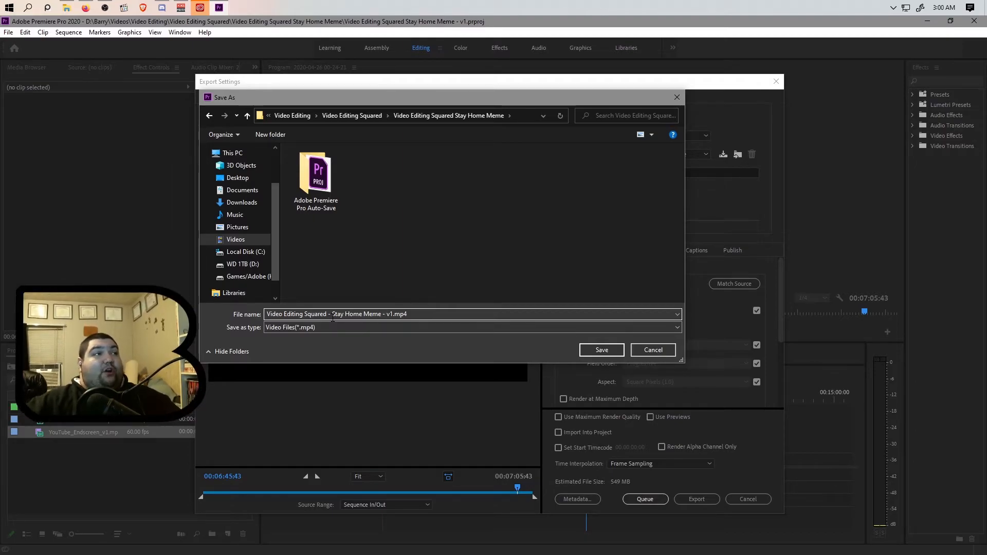
# Step: Remove the spaces around both hyphens so the file name reads Video Editing Squared-Stay Home Meme-v1.mp4
pyautogui.press('BackSpace')
pyautogui.press('Right')
pyautogui.press('Delete')
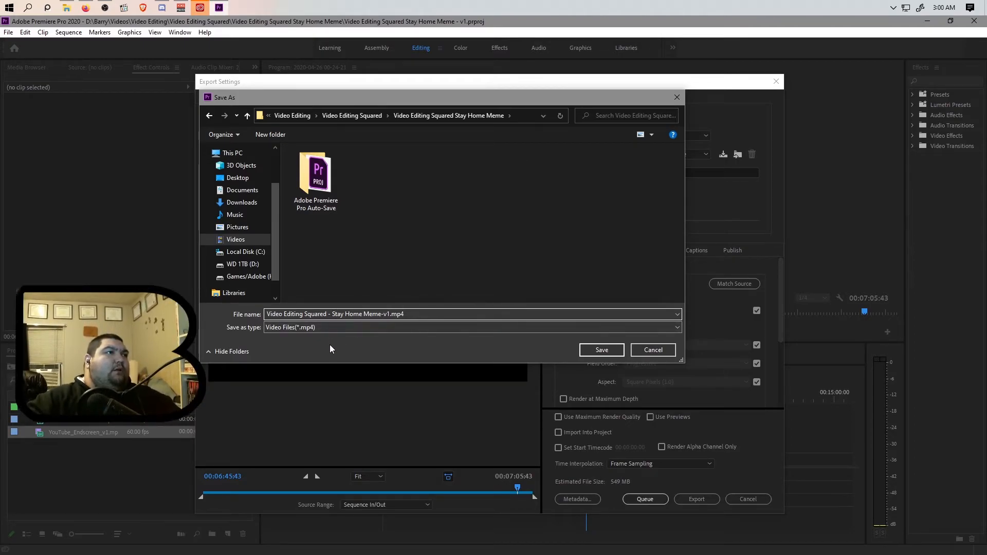
pyautogui.press('BackSpace')
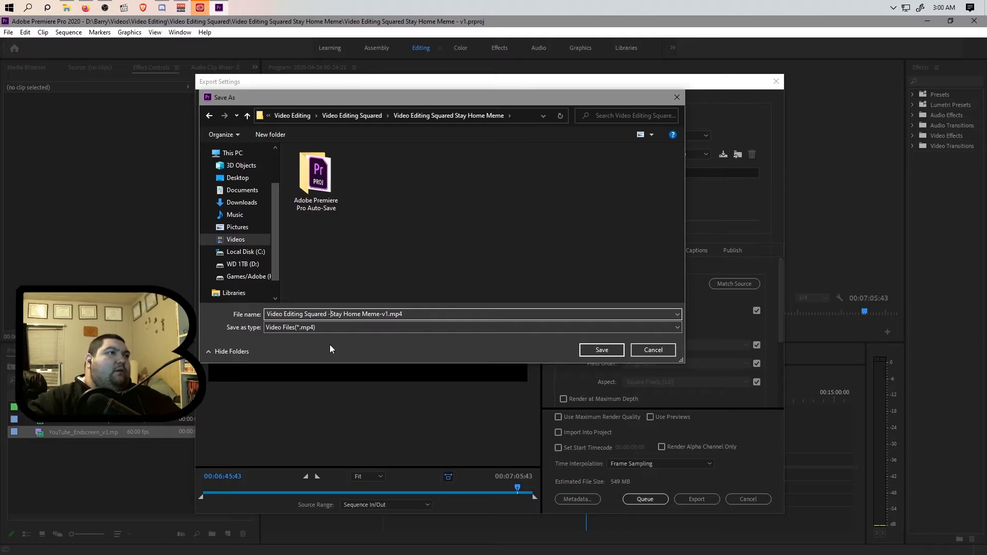
pyautogui.press('Left')
pyautogui.press('BackSpace')
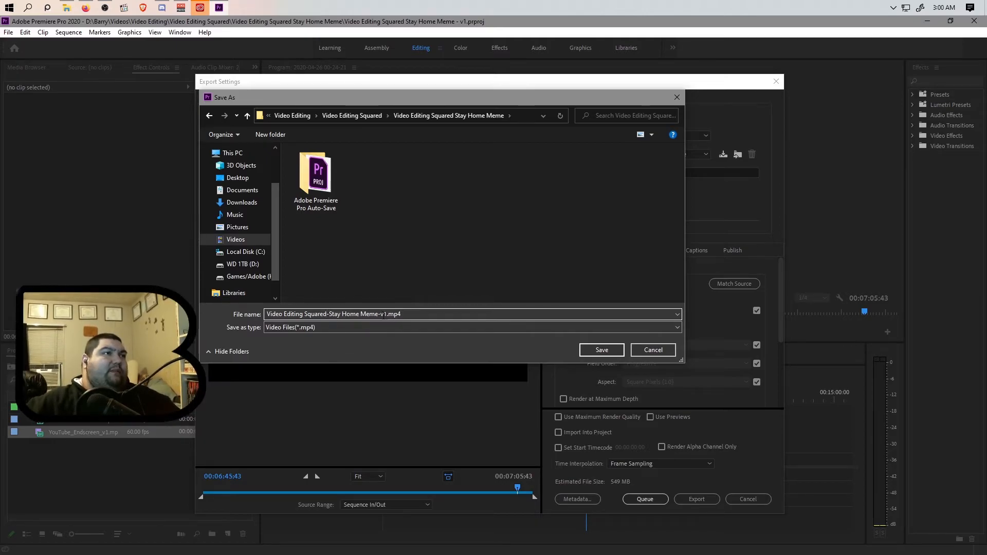
# Step: Put the spaces back around both hyphens so the file name reads Video Editing Squared - Stay Home Meme - v1.mp4
pyautogui.click(324, 314)
pyautogui.press('Right')
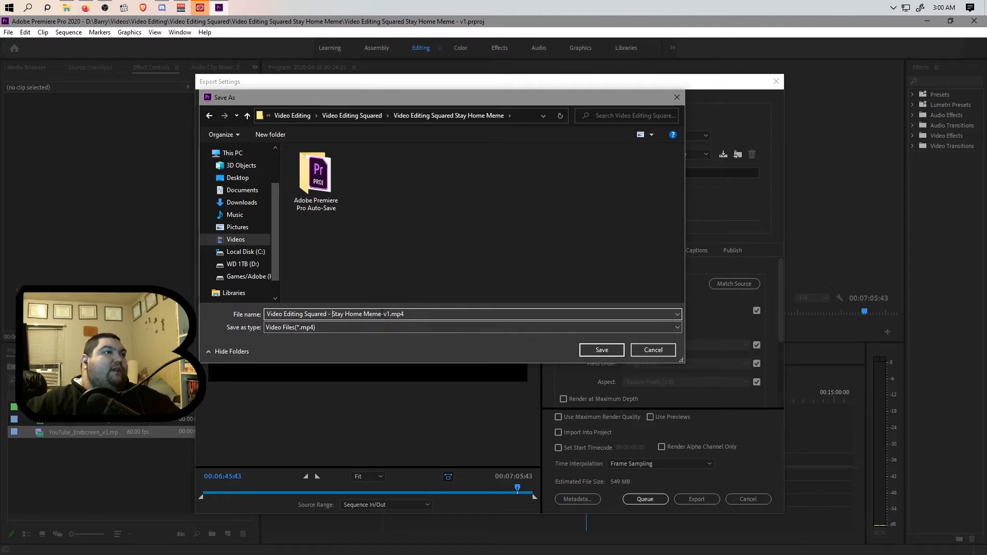
pyautogui.click(381, 314)
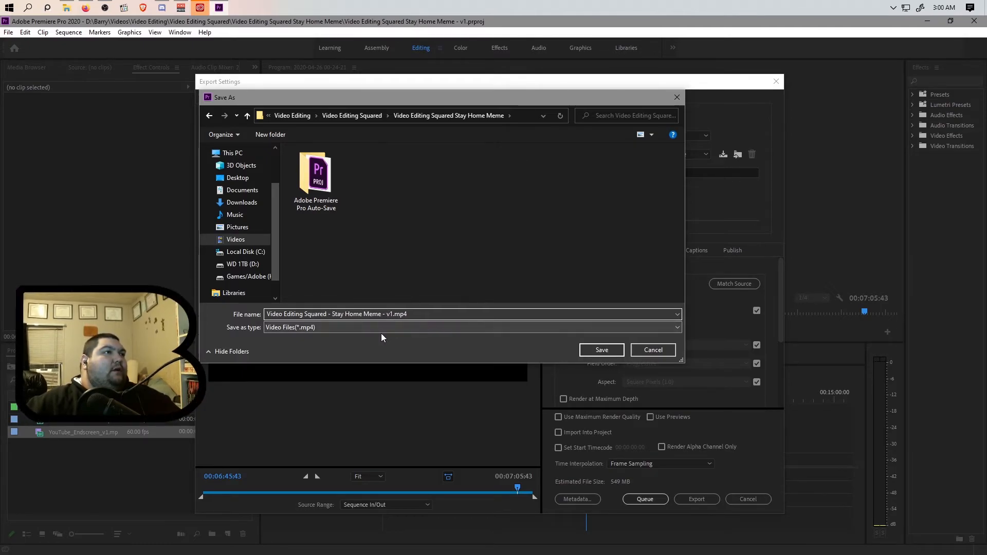
# Step: Replace the spaced hyphen between Squared and Stay in the file name with an underscore
pyautogui.doubleClick(318, 314)
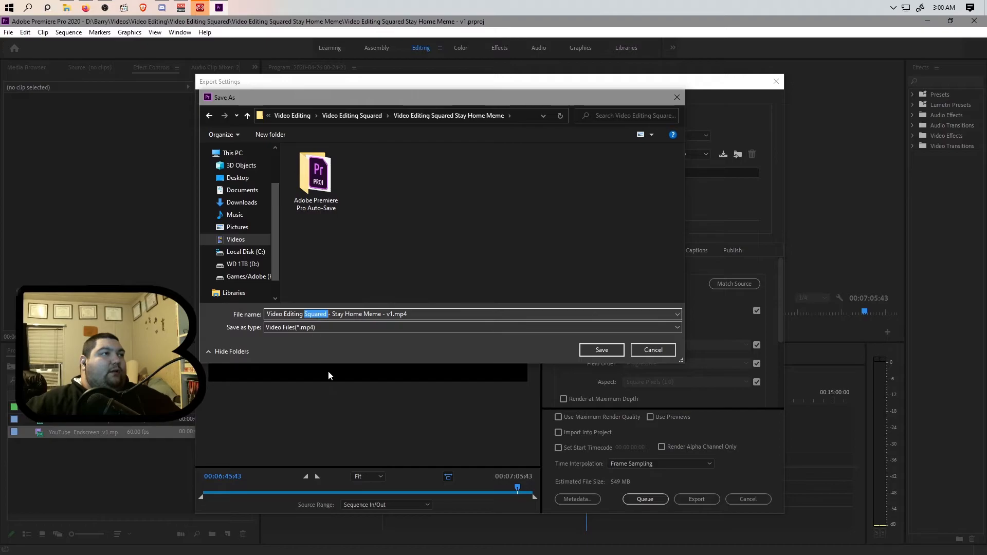
pyautogui.click(334, 314)
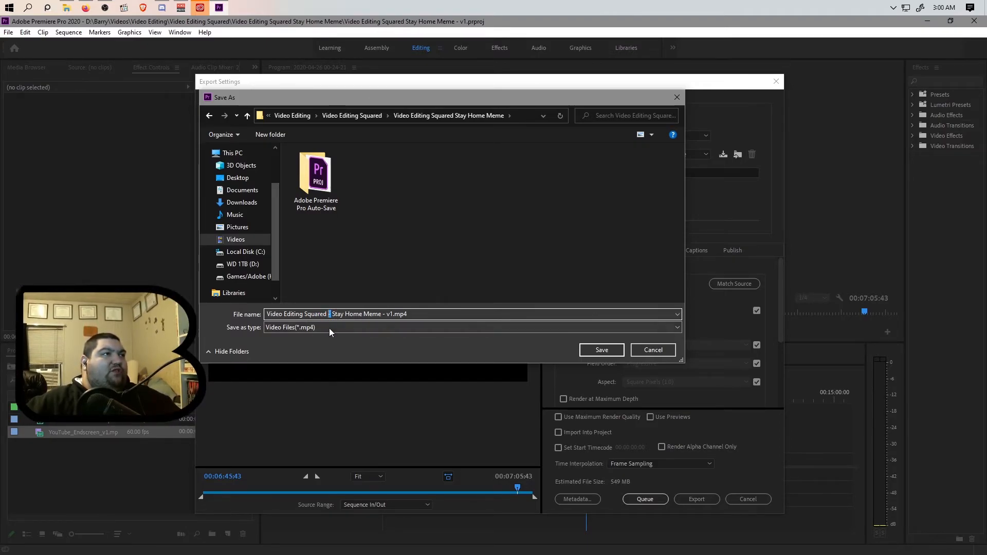
pyautogui.press('Delete')
pyautogui.press('Delete')
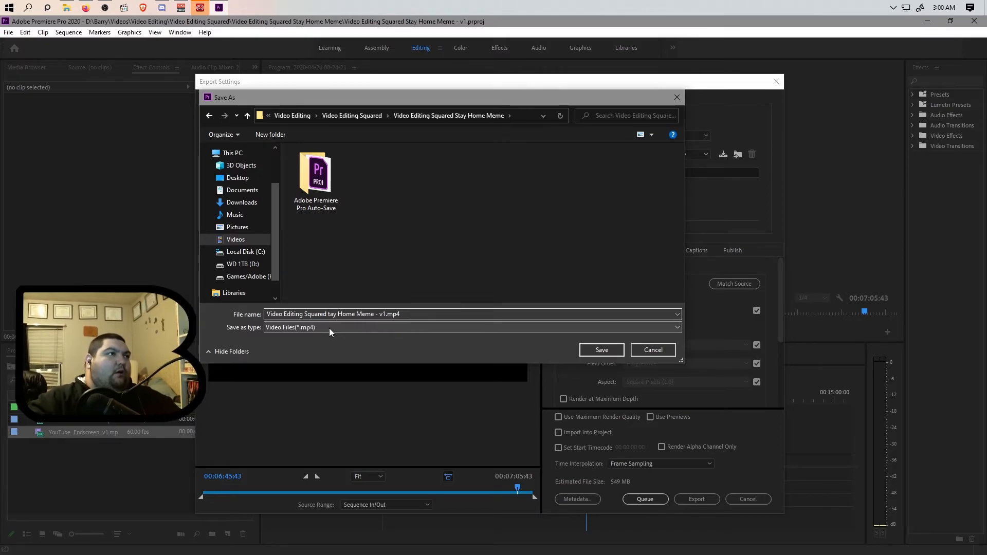
pyautogui.write('S')
pyautogui.press('BackSpace')
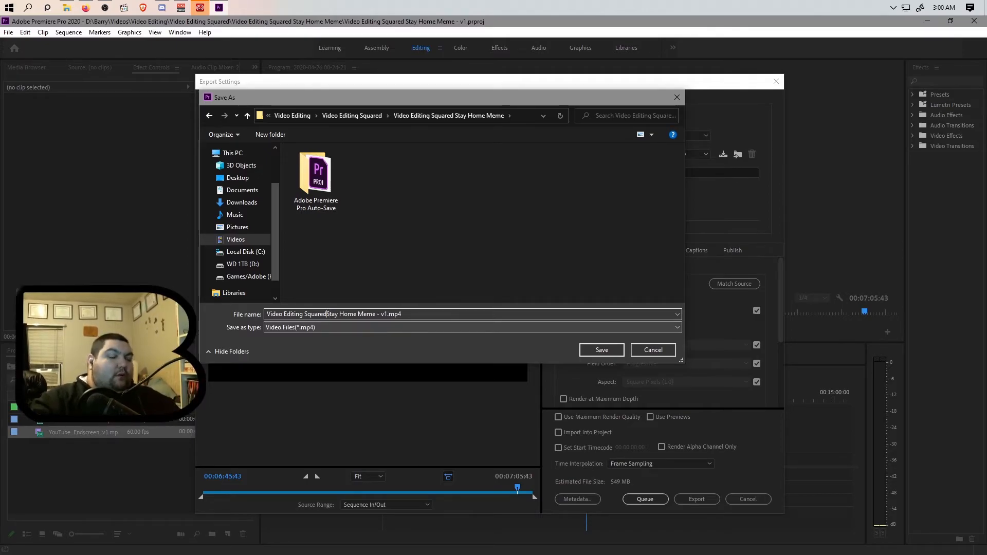
pyautogui.write('_')
pyautogui.doubleClick(322, 314)
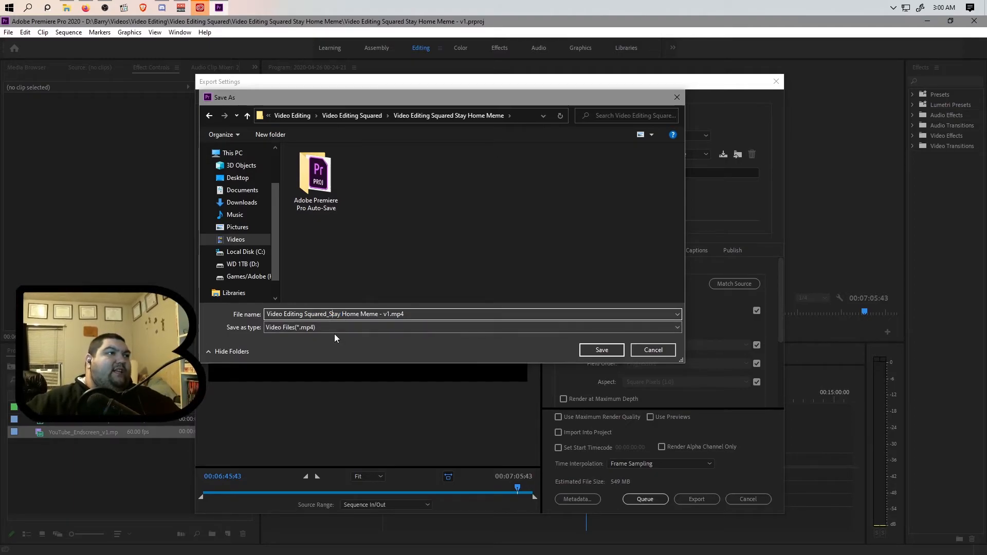
# Step: Undo the underscore edit and join Squared and Stay in the file name with a hyphen without spaces
pyautogui.hotkey('ctrl', 'z')
pyautogui.write('=')
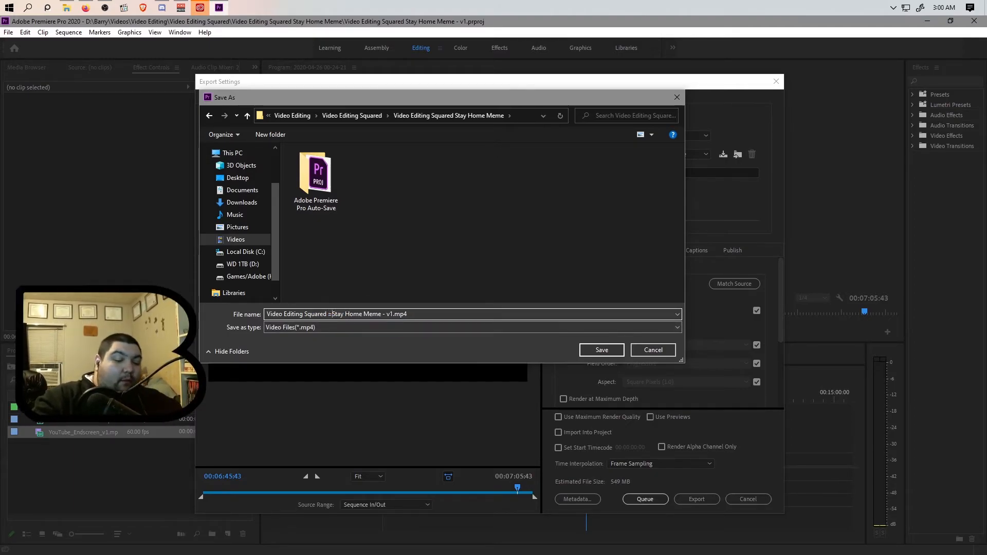
pyautogui.press('BackSpace')
pyautogui.press('BackSpace')
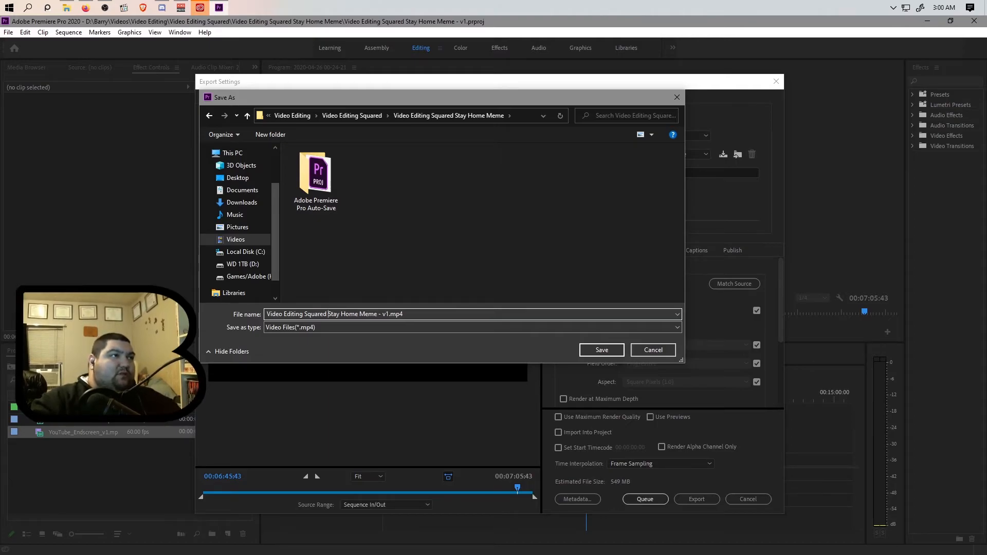
pyautogui.press('BackSpace')
pyautogui.write('-')
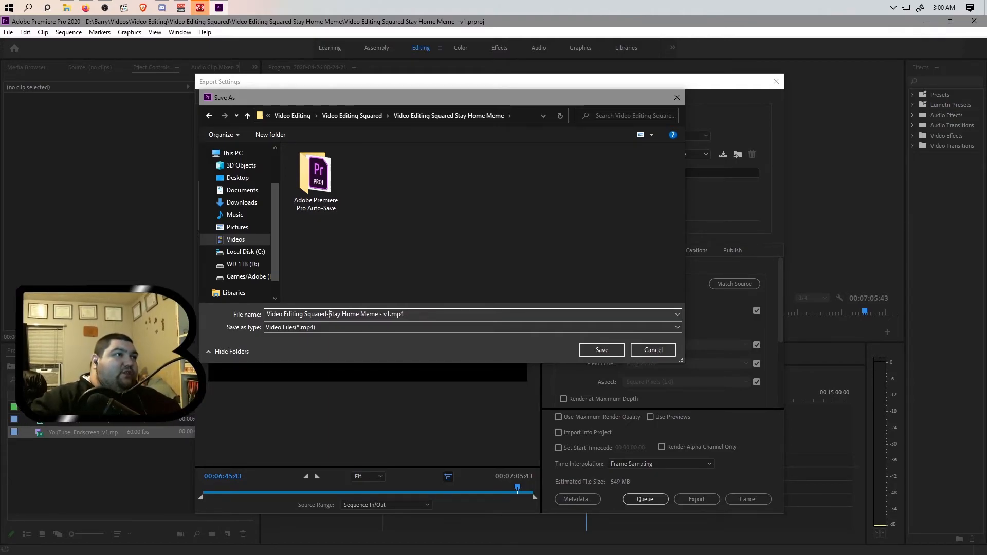
# Step: Keep a space only before each hyphen so the file name reads Video Editing Squared -Stay Home Meme -v1.mp4
pyautogui.press('Left')
pyautogui.press('Left')
pyautogui.press('Left')
pyautogui.press('Left')
pyautogui.press('Left')
pyautogui.doubleClick(316, 314)
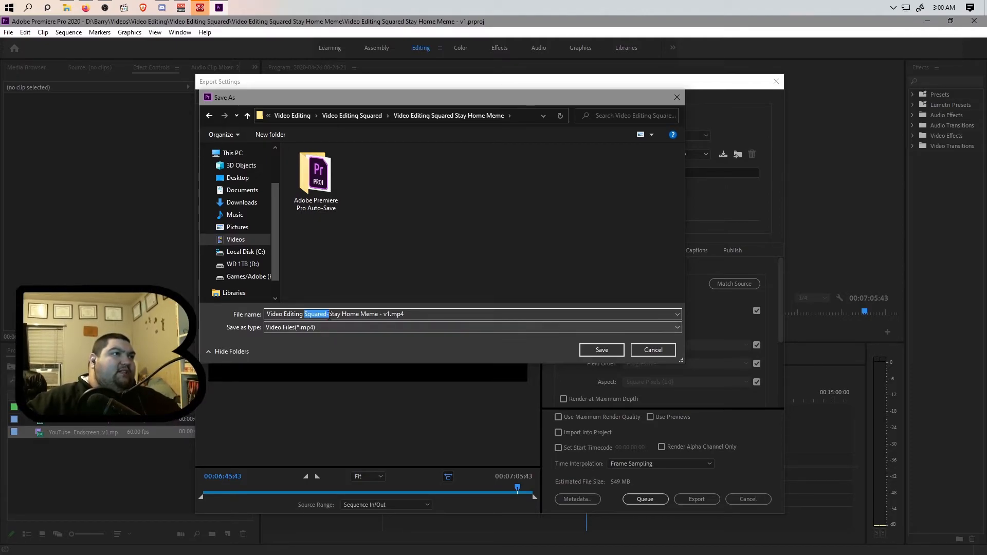
pyautogui.click(328, 314)
pyautogui.doubleClick(319, 314)
pyautogui.click(332, 314)
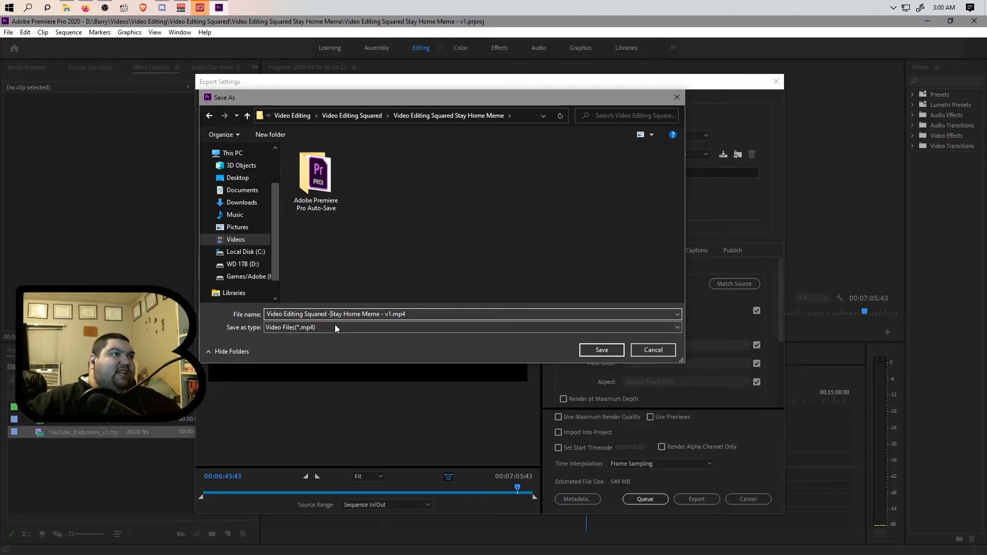
pyautogui.doubleClick(336, 314)
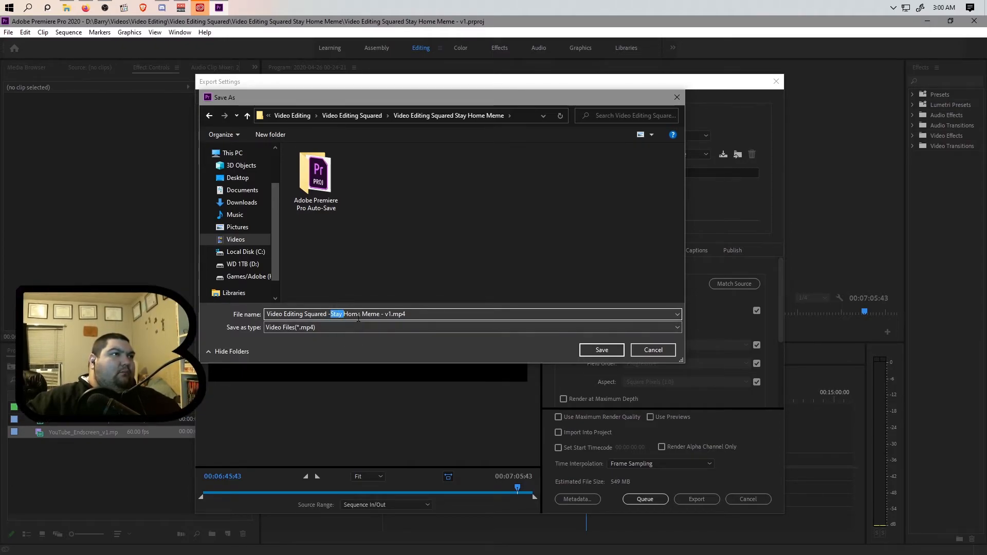
pyautogui.click(380, 315)
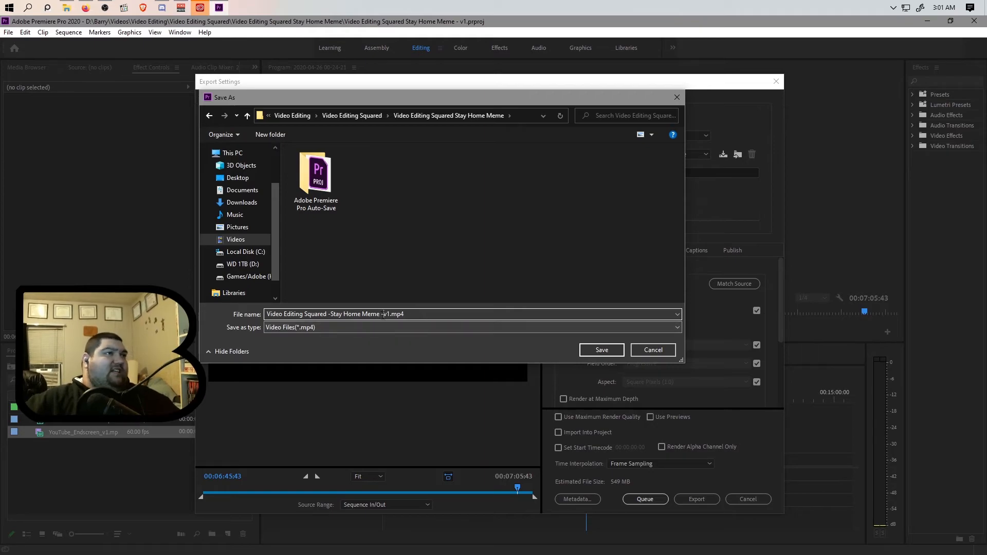
# Step: Accept Video Editing Squared -Stay Home Meme -v1.mp4 as the output file and send the export to the Adobe Media Encoder queue
pyautogui.doubleClick(377, 315)
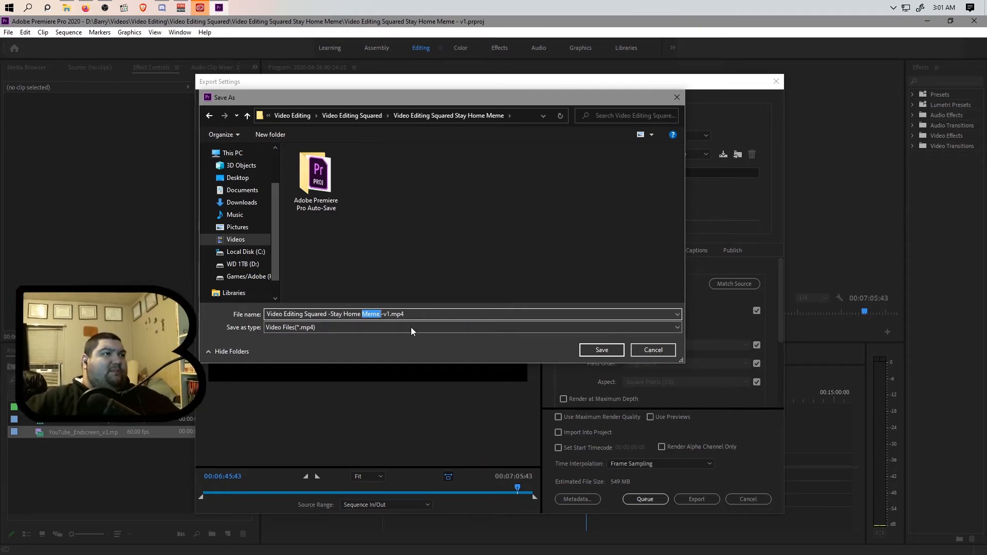
pyautogui.click(435, 314)
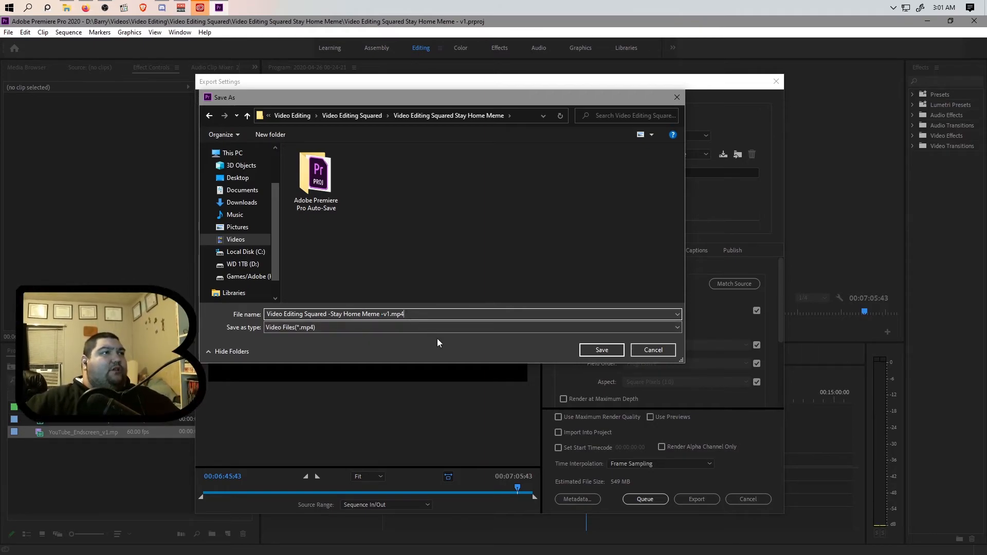
pyautogui.click(593, 350)
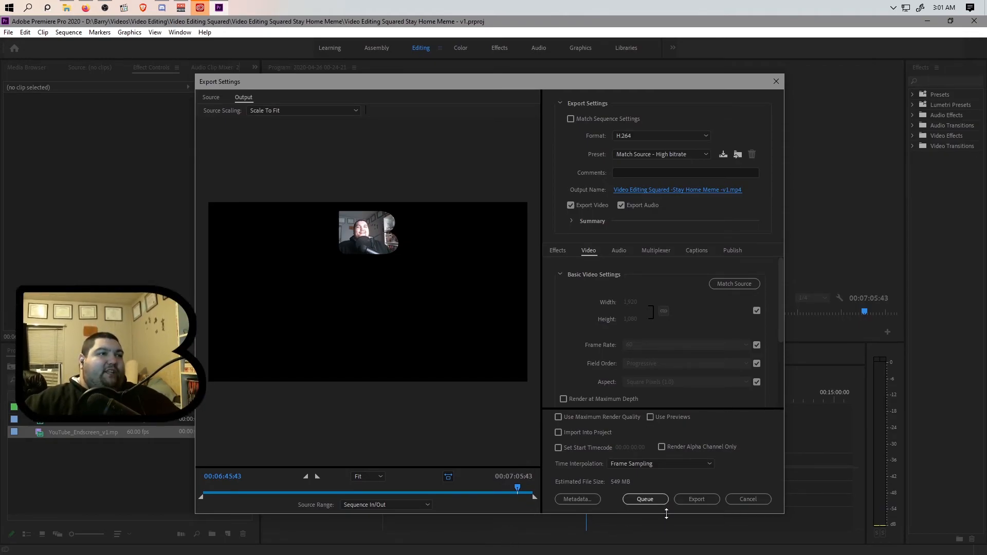
pyautogui.click(644, 500)
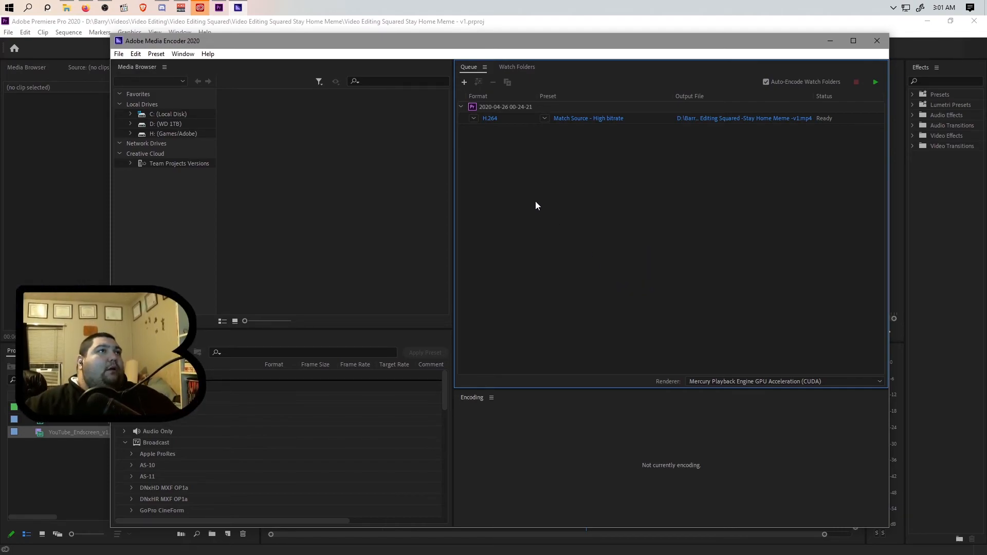
# Step: Review the queued export's format choices, preset choices and output file location
pyautogui.click(473, 118)
pyautogui.click(475, 118)
pyautogui.click(542, 118)
pyautogui.click(542, 119)
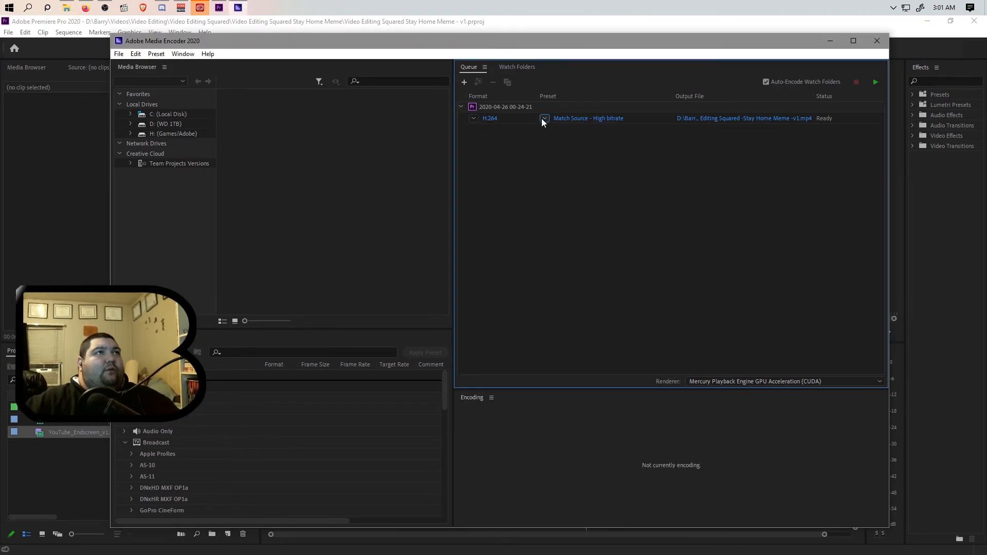
pyautogui.click(754, 119)
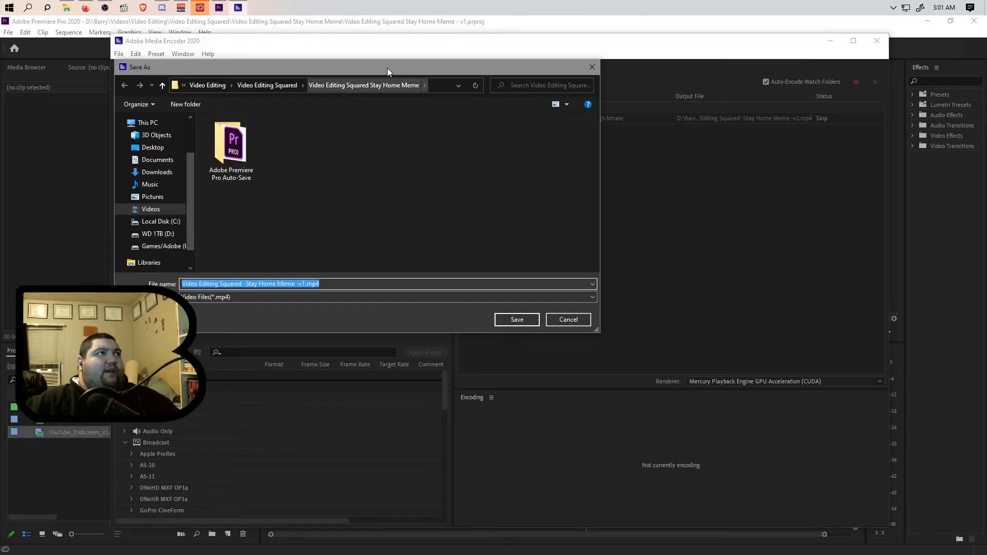
pyautogui.click(568, 320)
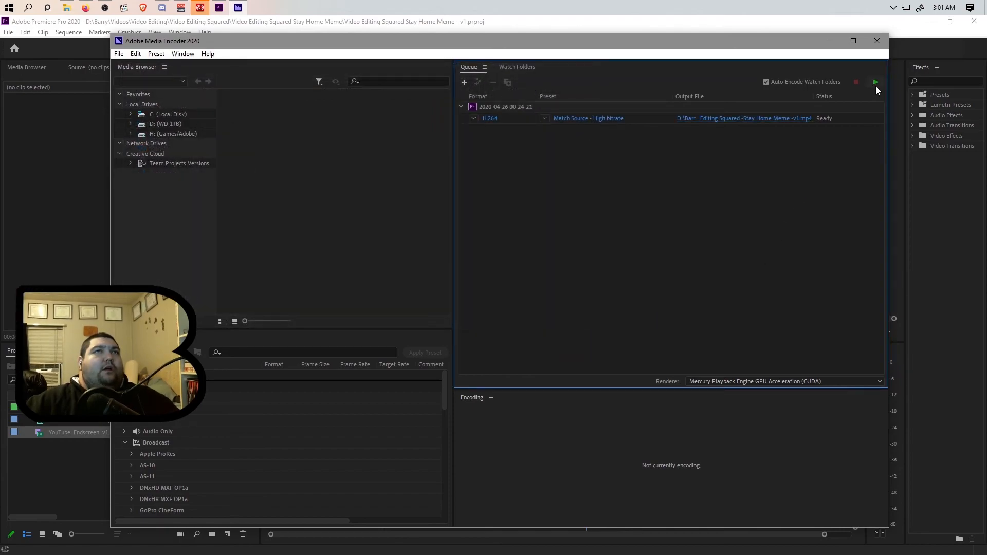